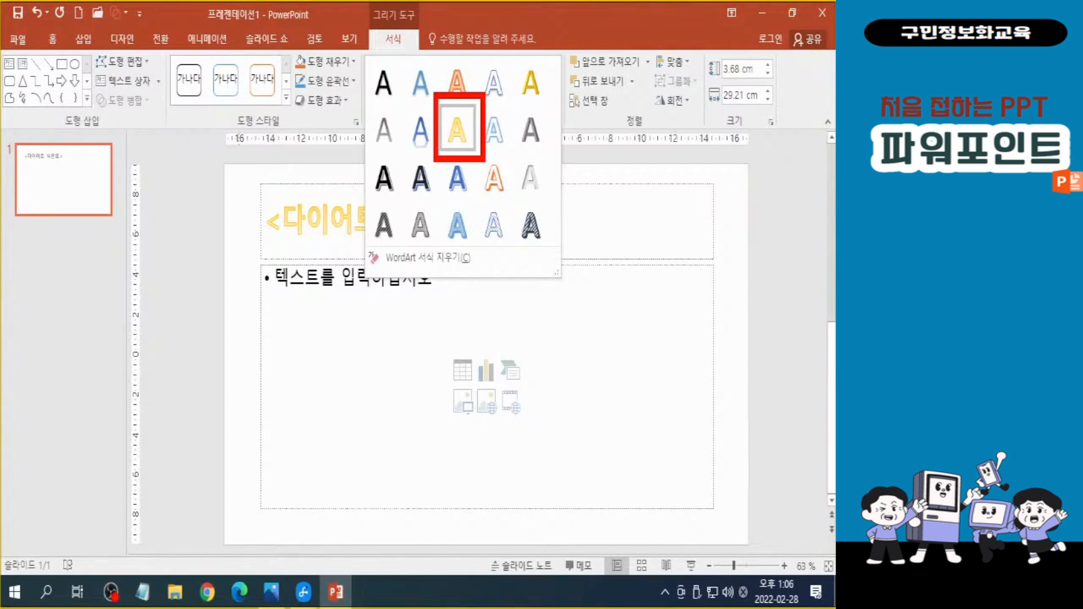
Apply the gold WordArt style to the slide title <다이어트 식단표>
click(457, 128)
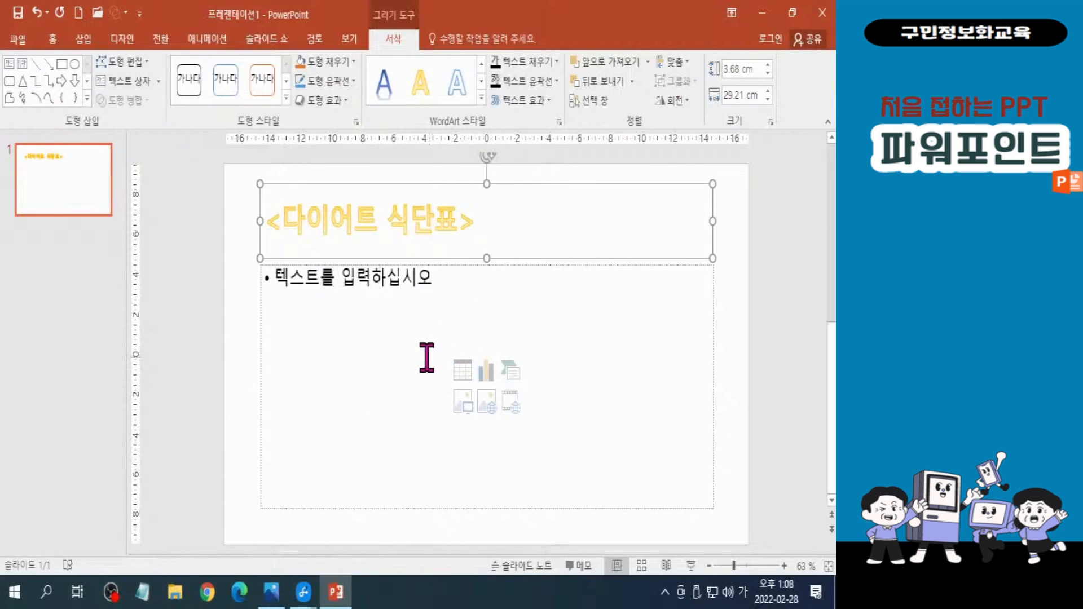
Open the Insert Table dialog for specifying the column and row counts
click(84, 41)
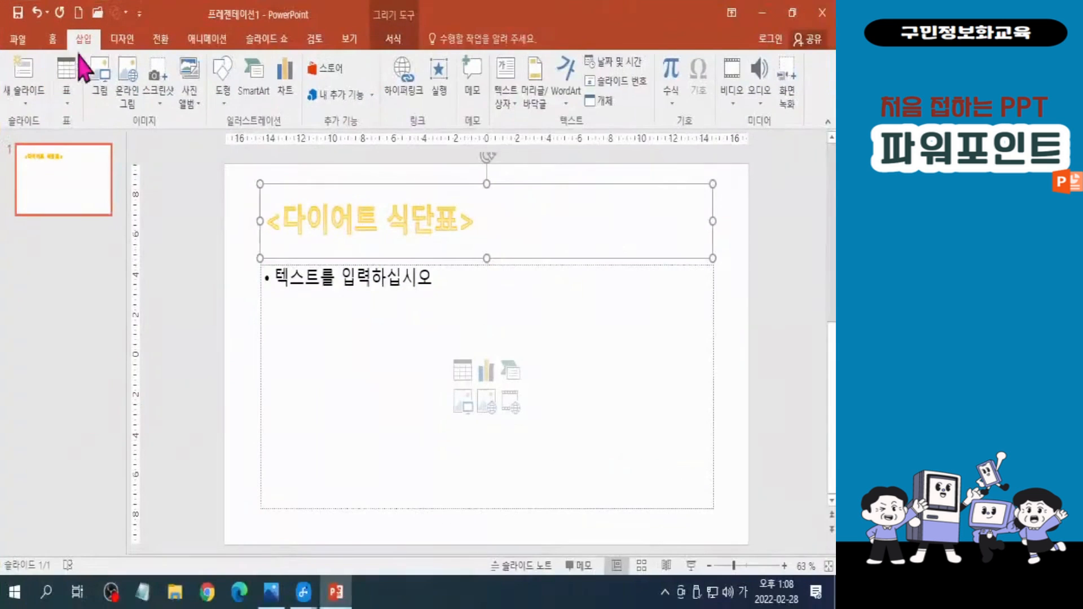
click(136, 140)
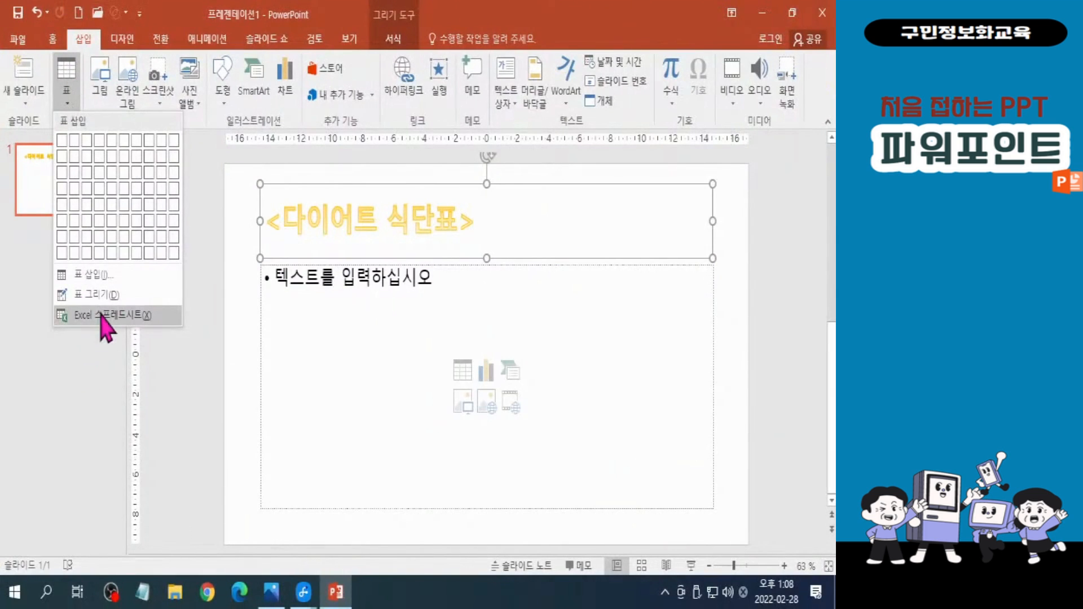
click(101, 275)
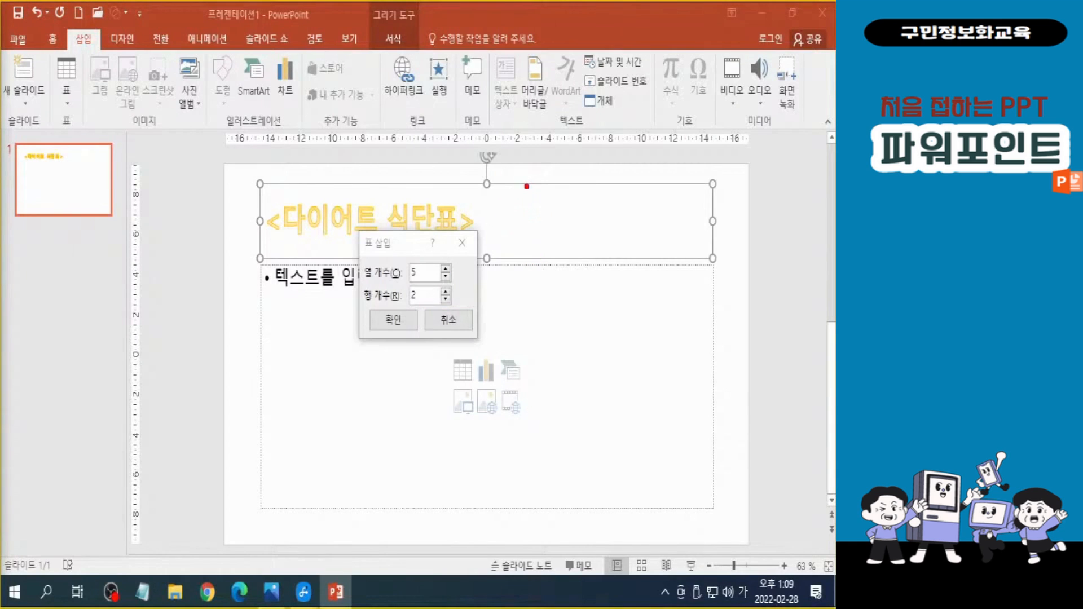
mouse_move(527, 187)
mouse_down()
mouse_move(522, 468)
mouse_move(542, 454)
mouse_up()
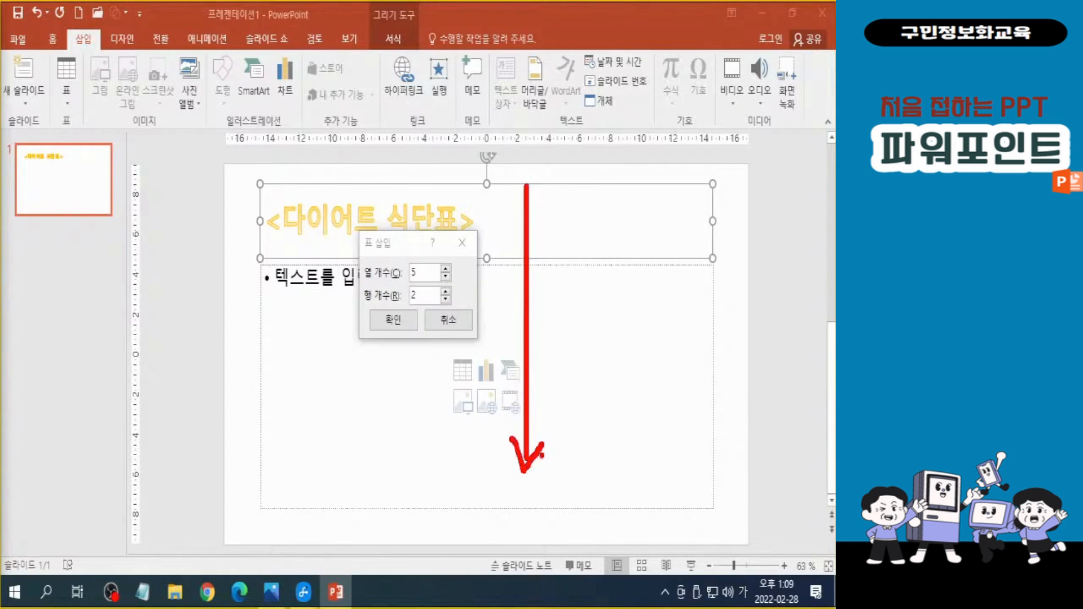
drag(602, 187, 599, 483)
drag(599, 482, 619, 428)
drag(680, 176, 682, 491)
drag(682, 491, 699, 430)
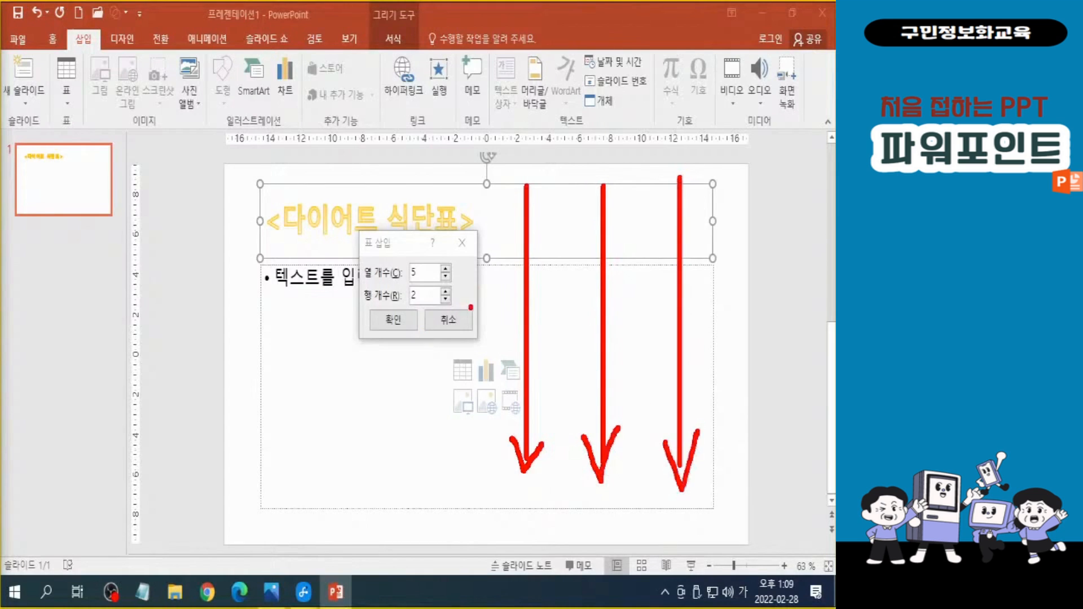
mouse_move(490, 261)
mouse_down()
mouse_move(738, 259)
mouse_move(732, 299)
mouse_up()
mouse_move(495, 378)
mouse_down()
mouse_move(744, 378)
mouse_move(763, 389)
mouse_move(744, 414)
mouse_up()
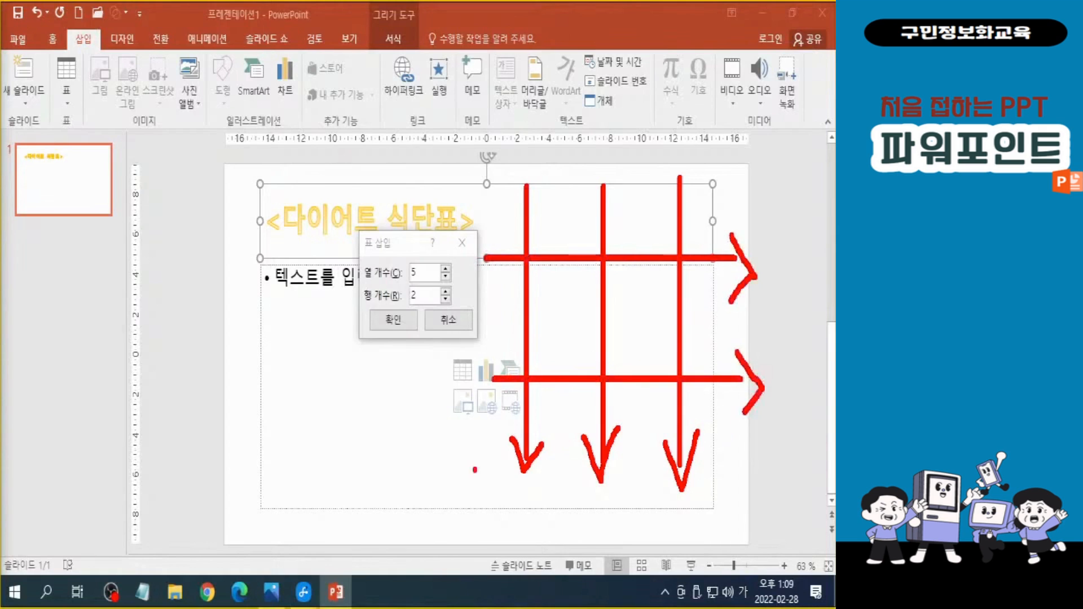
key(Escape)
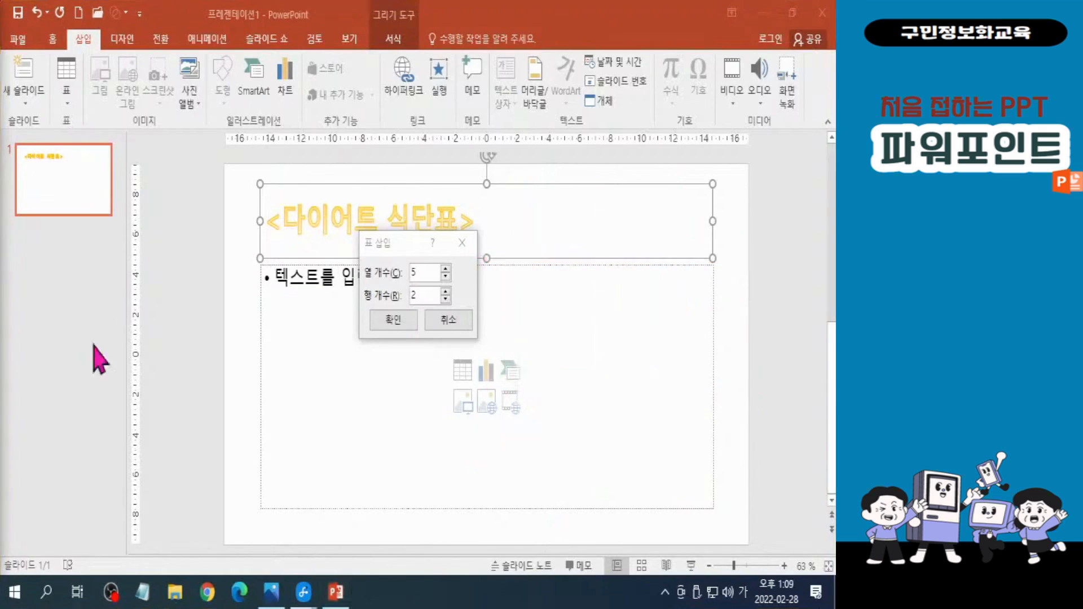
Insert a table with 4 columns and 4 rows on the slide
click(426, 272)
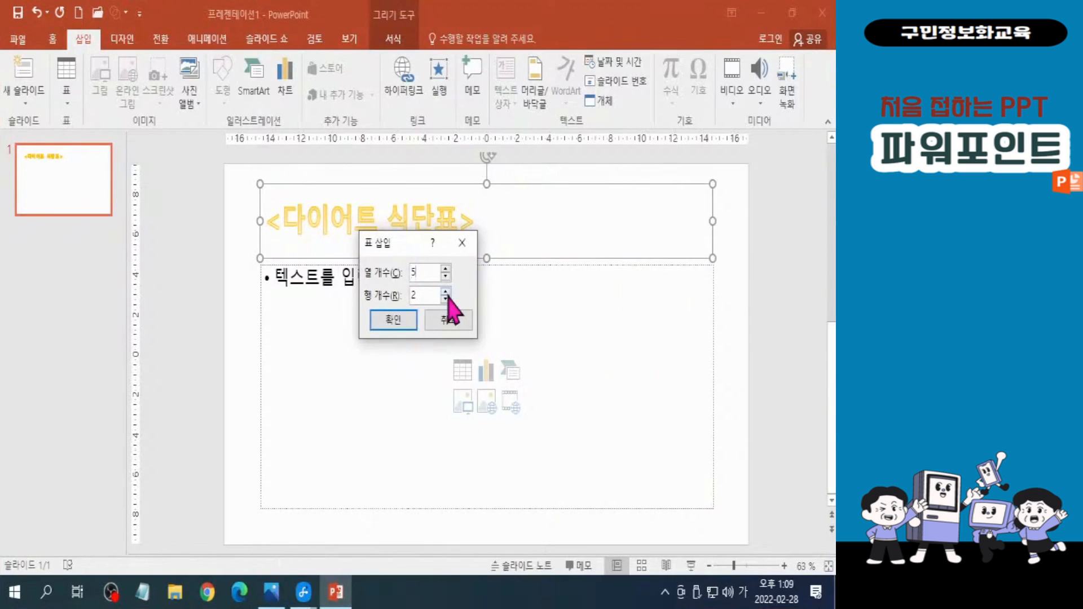
key(BackSpace)
text(44)
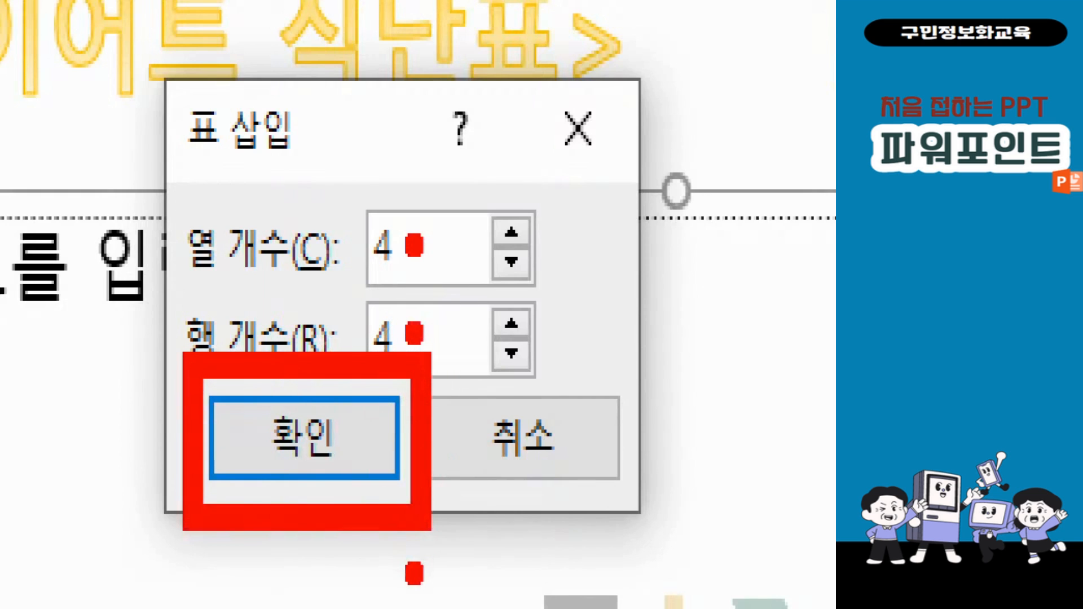
click(304, 437)
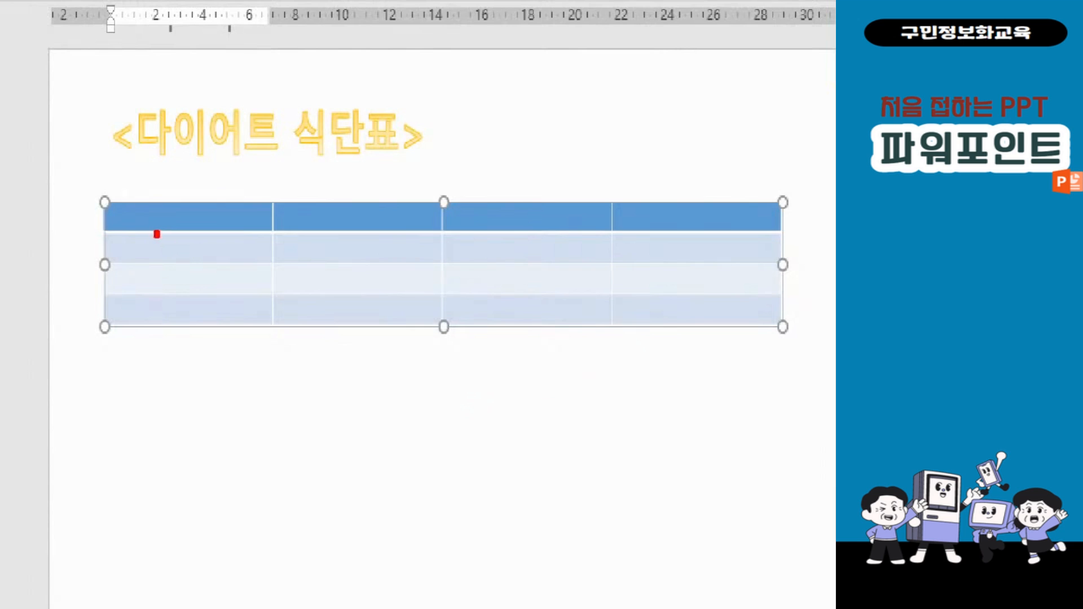
drag(105, 202, 735, 200)
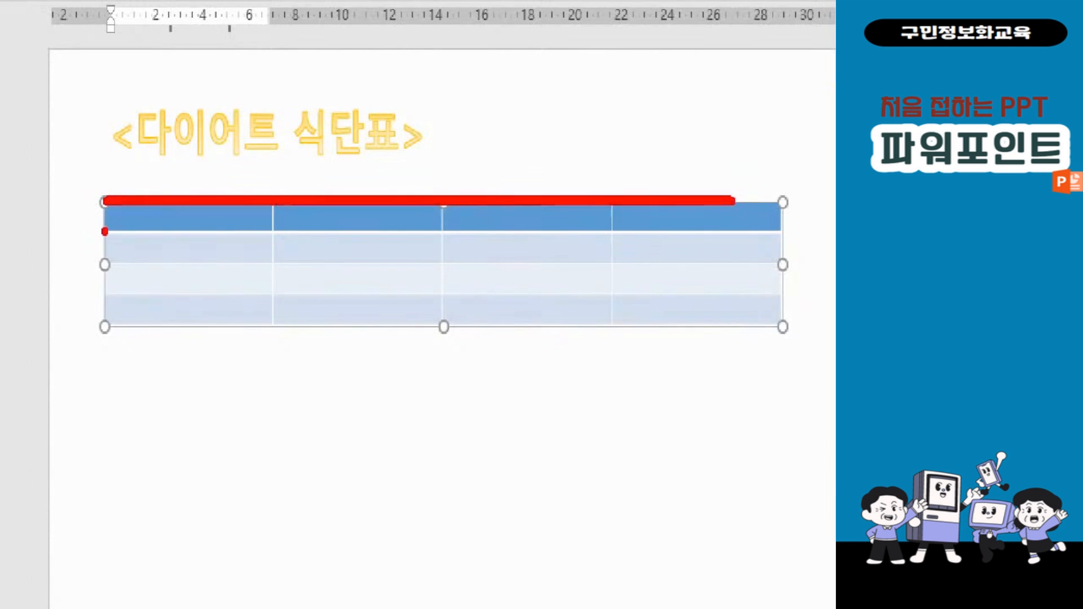
drag(105, 231, 774, 230)
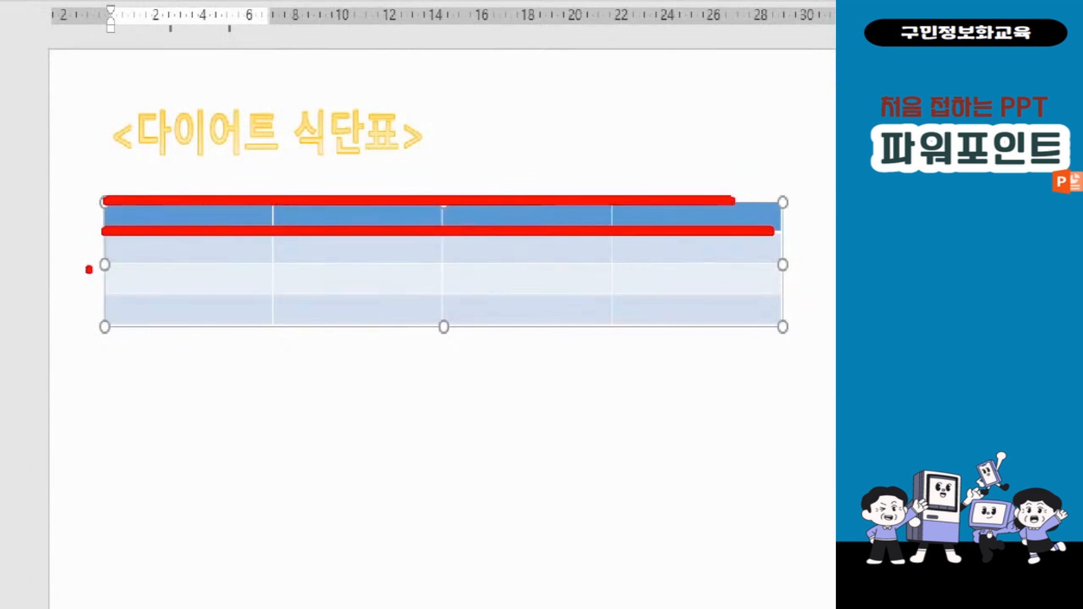
drag(89, 270, 809, 270)
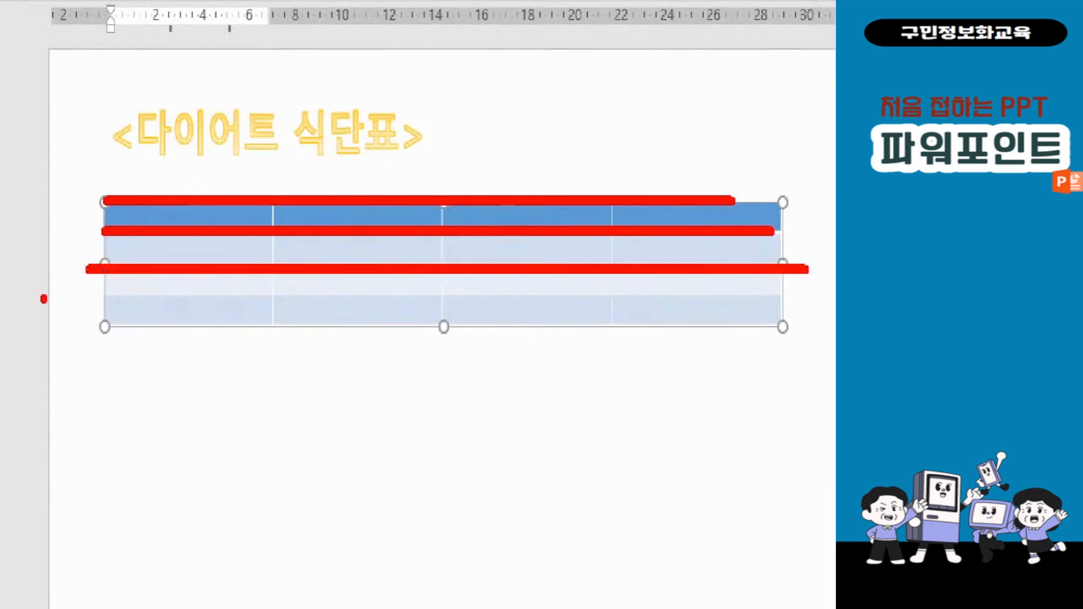
drag(49, 297, 807, 297)
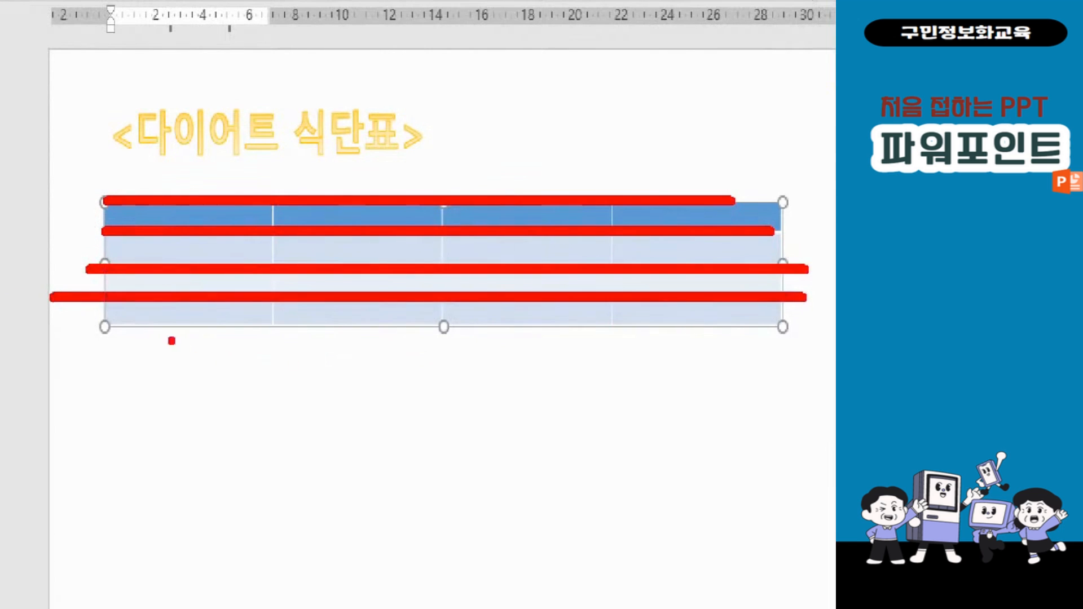
drag(86, 335, 816, 335)
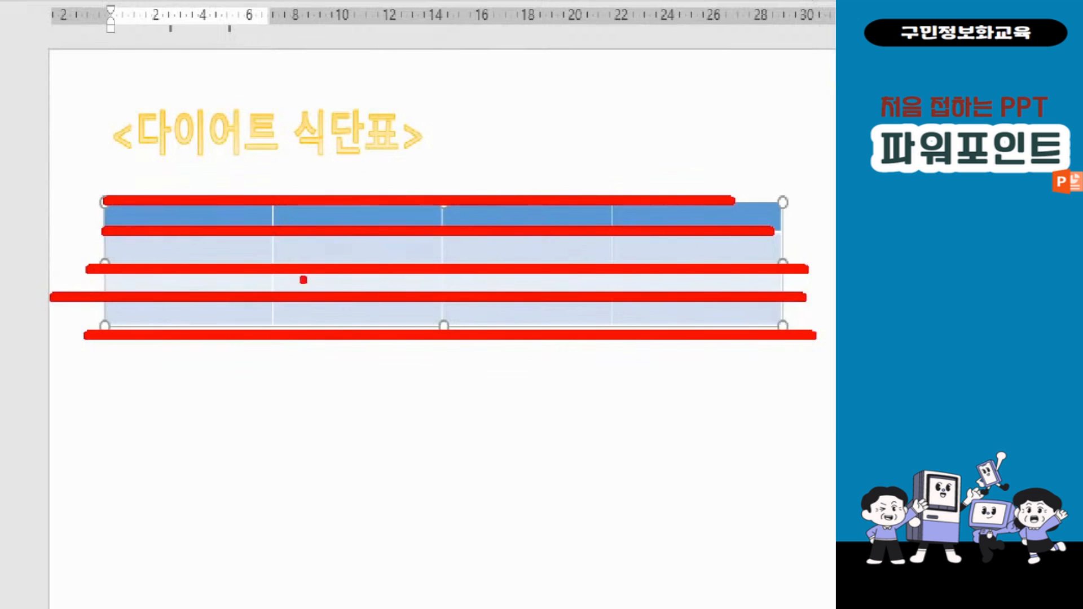
mouse_move(103, 148)
mouse_down()
mouse_move(95, 265)
mouse_move(103, 395)
mouse_up()
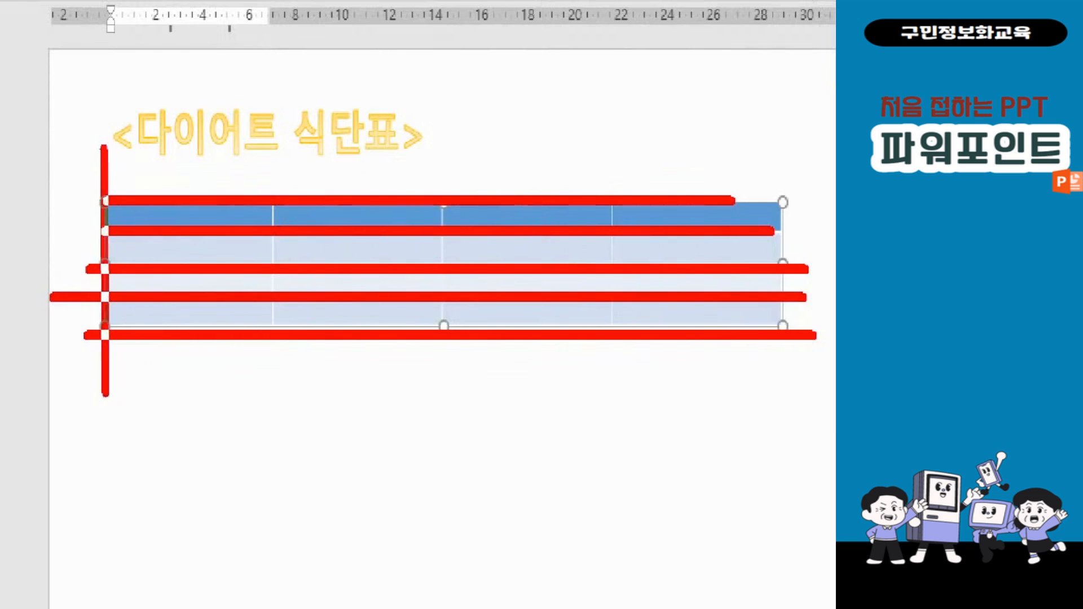
drag(276, 125, 279, 409)
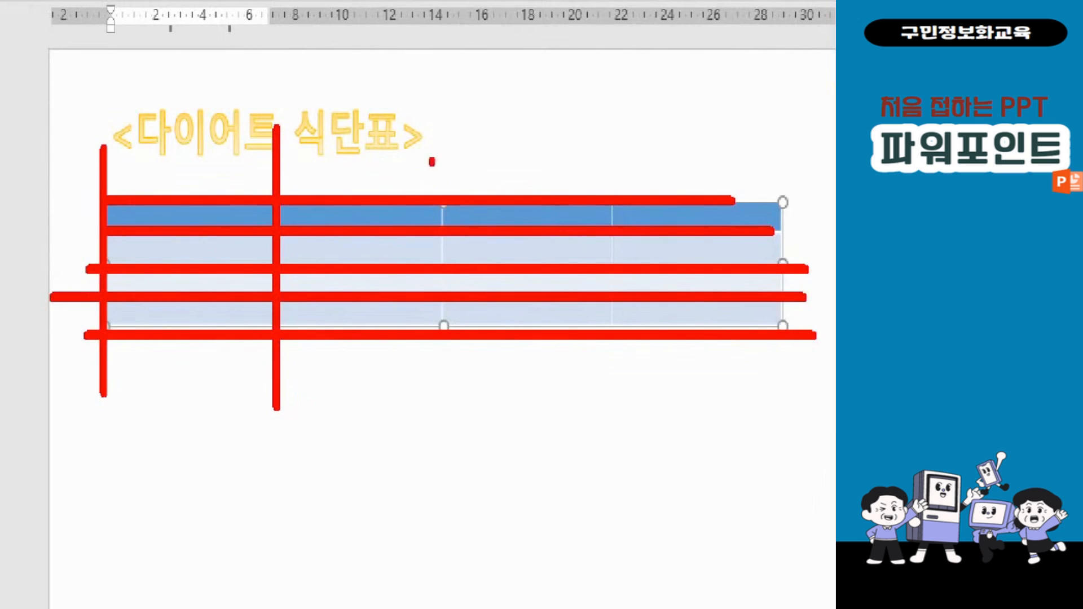
drag(435, 127, 433, 435)
drag(609, 134, 608, 454)
drag(787, 156, 786, 480)
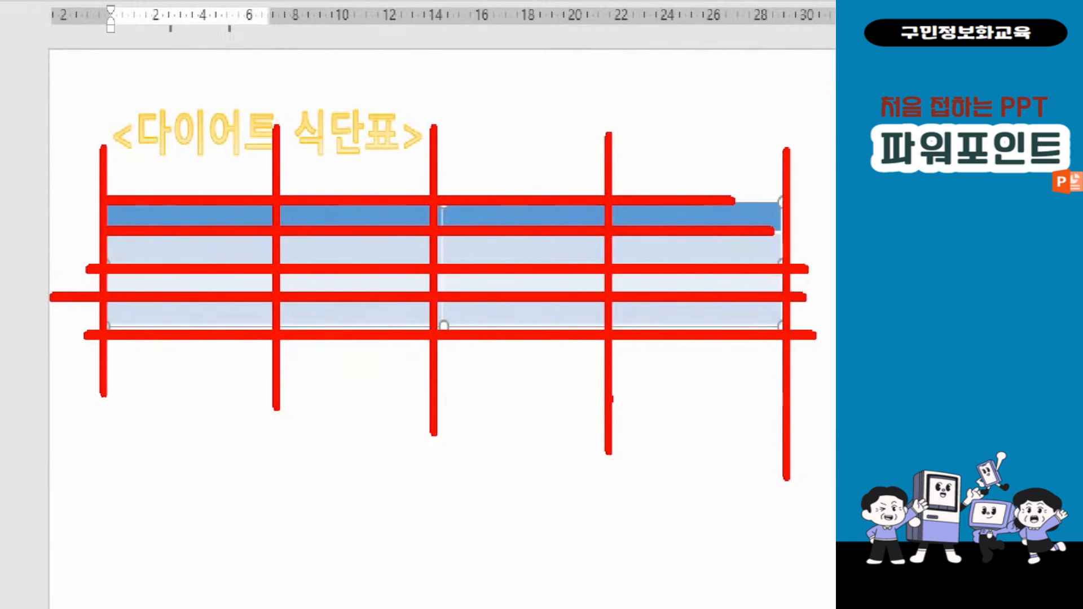
key(Escape)
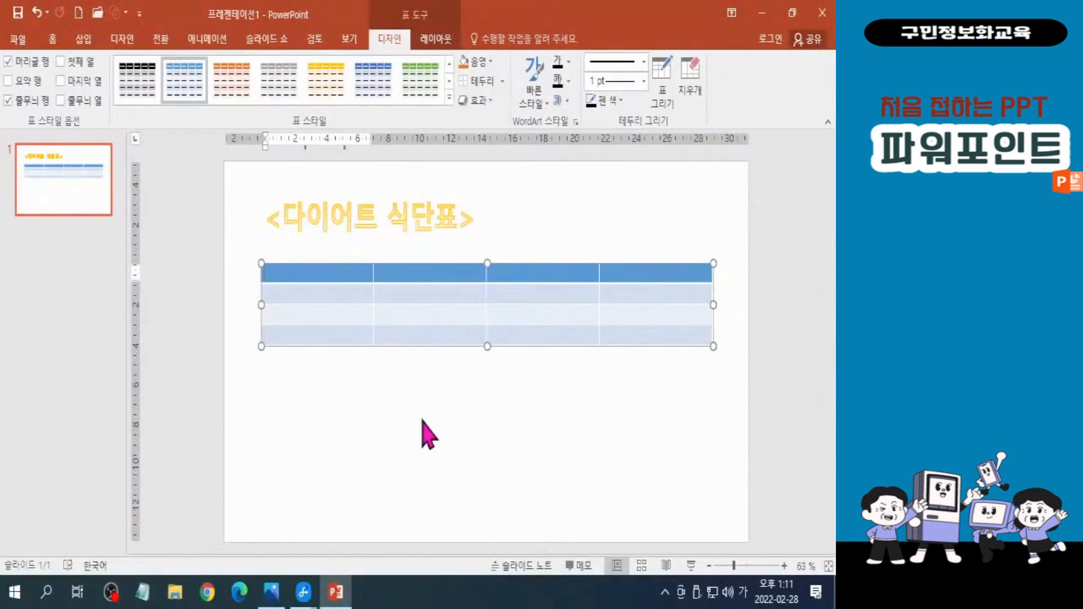
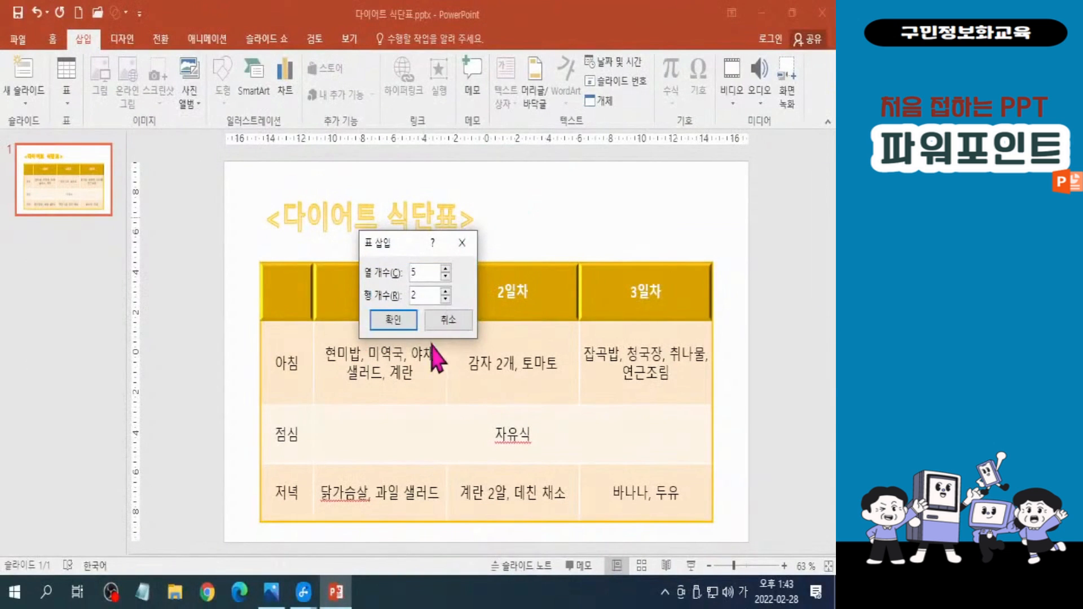
Cancel inserting another table and close the 다이어트 식단표.pptx presentation
click(446, 319)
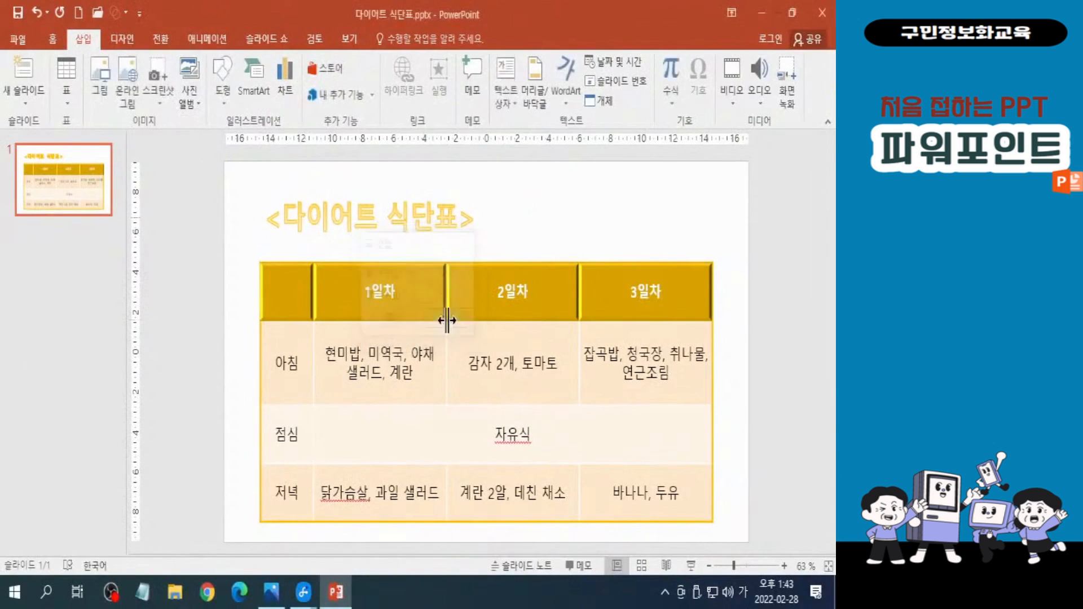
click(825, 14)
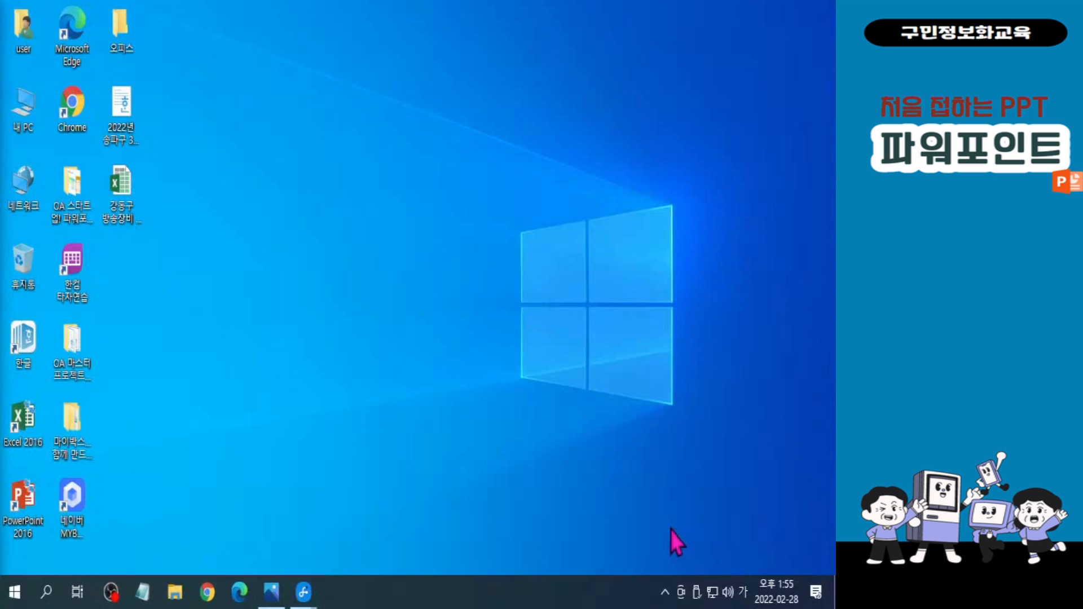
Change the first slide of the new presentation to the title and content layout
key(Hangul)
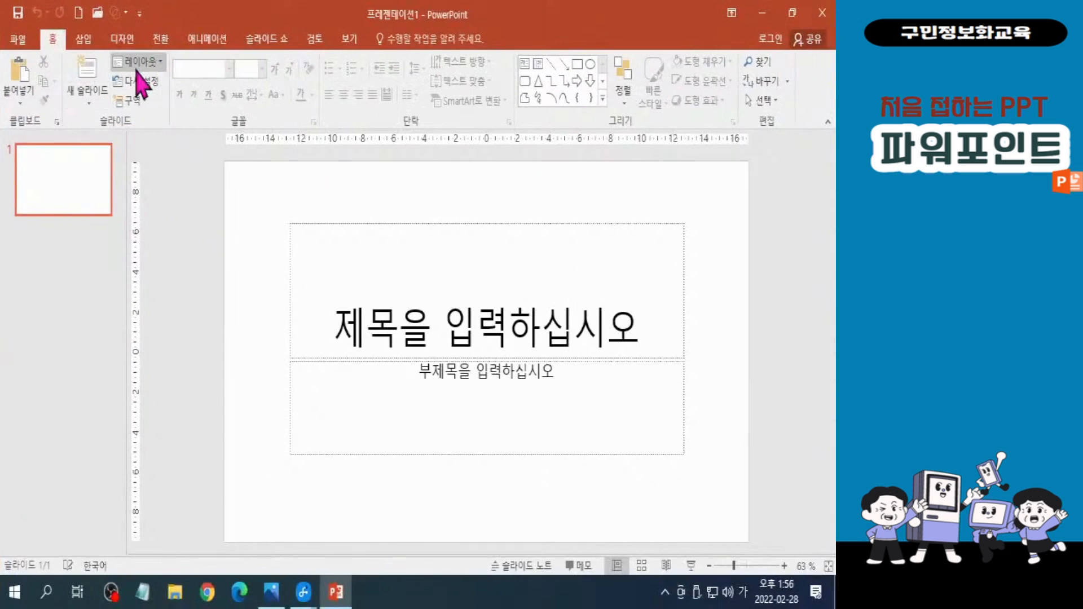
click(138, 62)
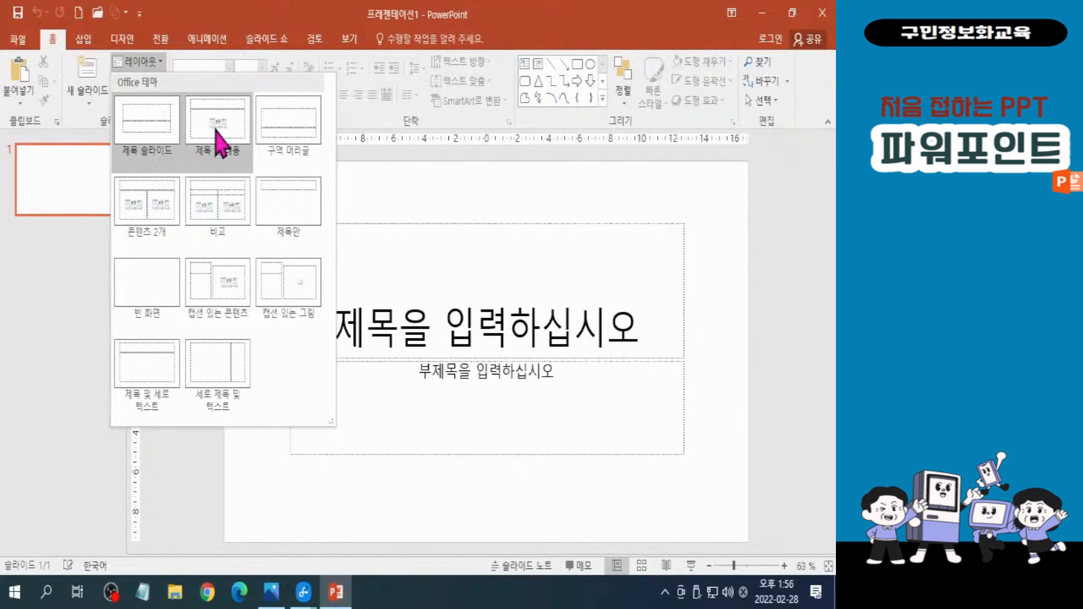
click(219, 141)
Enter the slide title "우리집 ¼분기 가계부 수입/지출 내역"
click(331, 224)
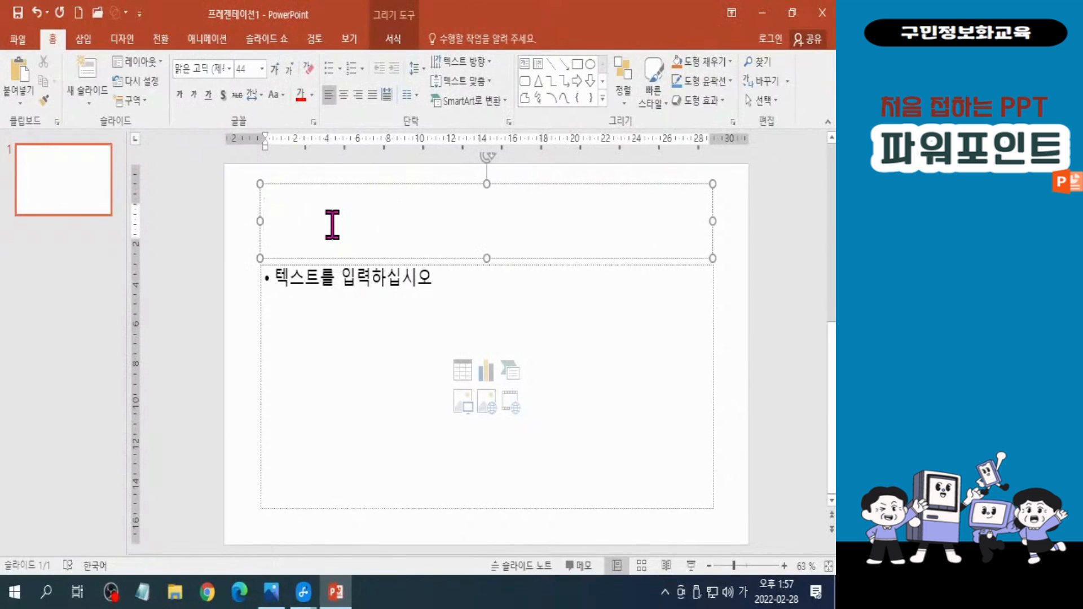
text(우리집 1)
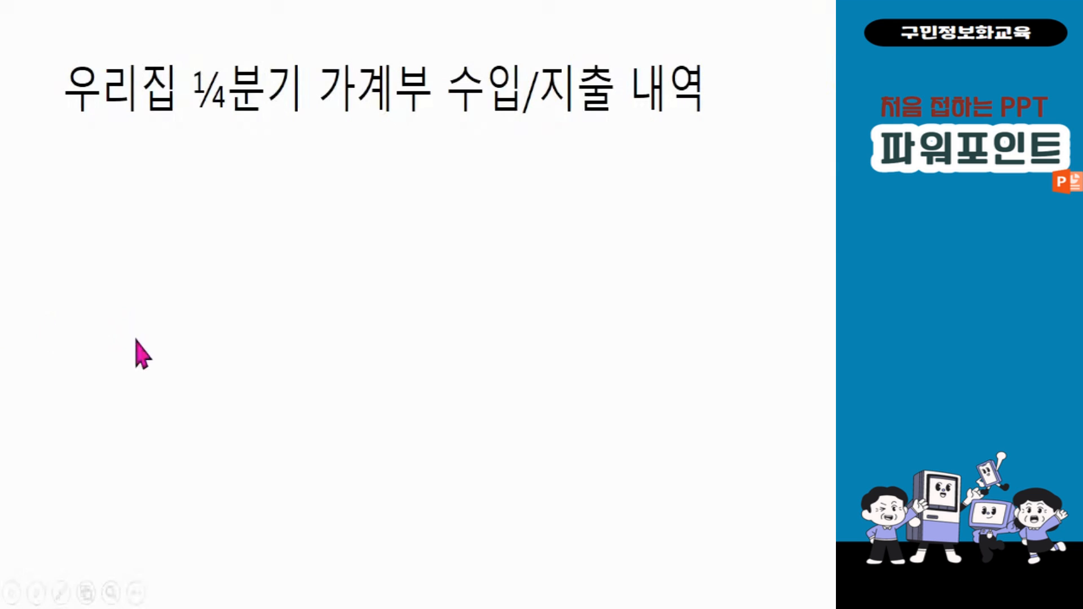
key(Escape)
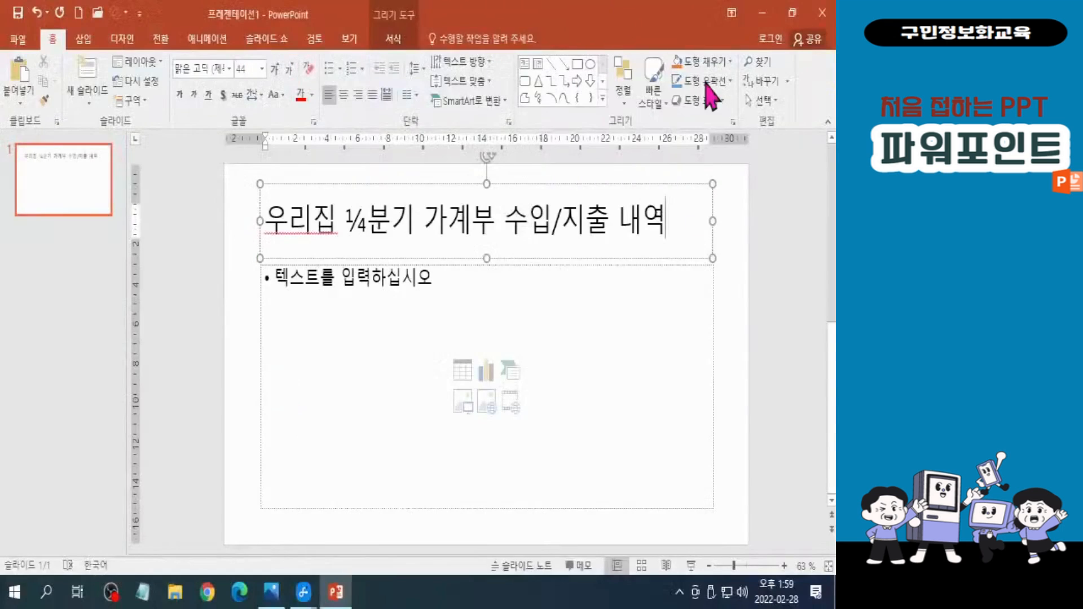
Apply the orange outlined WordArt style to the whole slide title
click(407, 183)
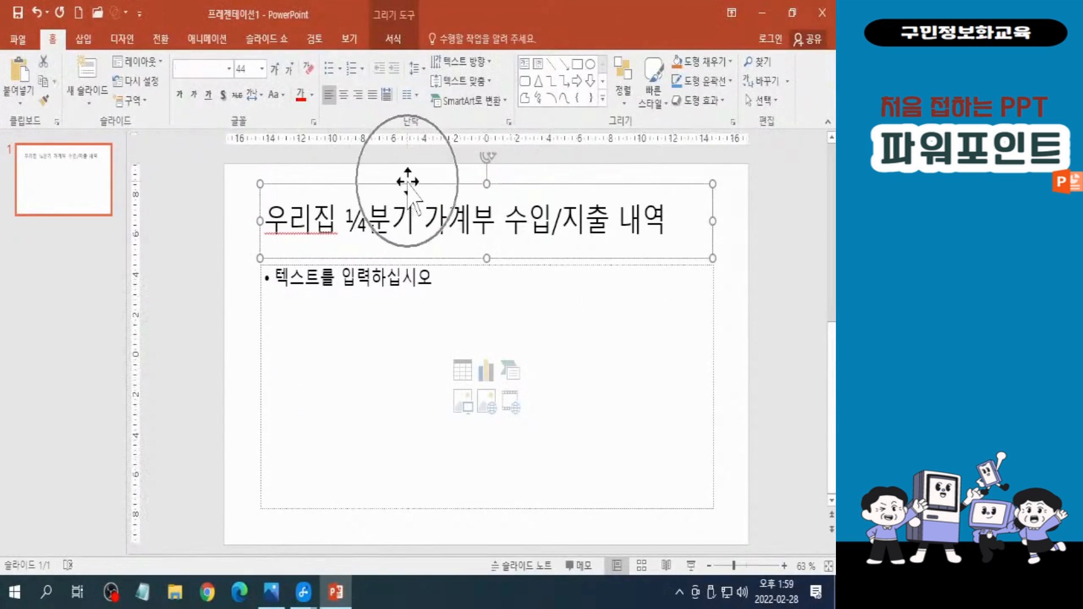
click(396, 45)
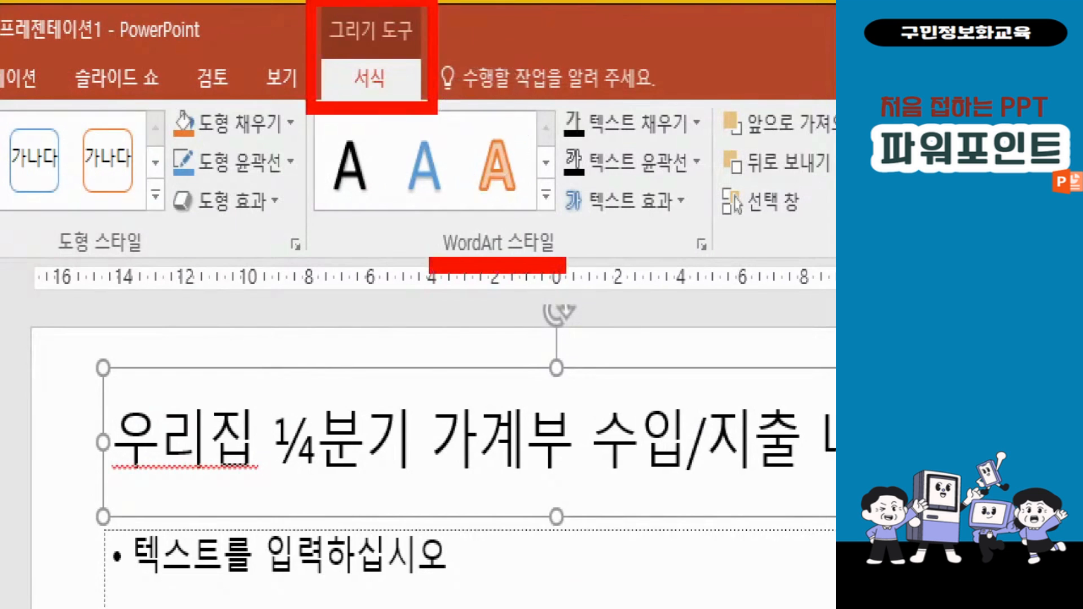
click(492, 155)
key(ctrl)
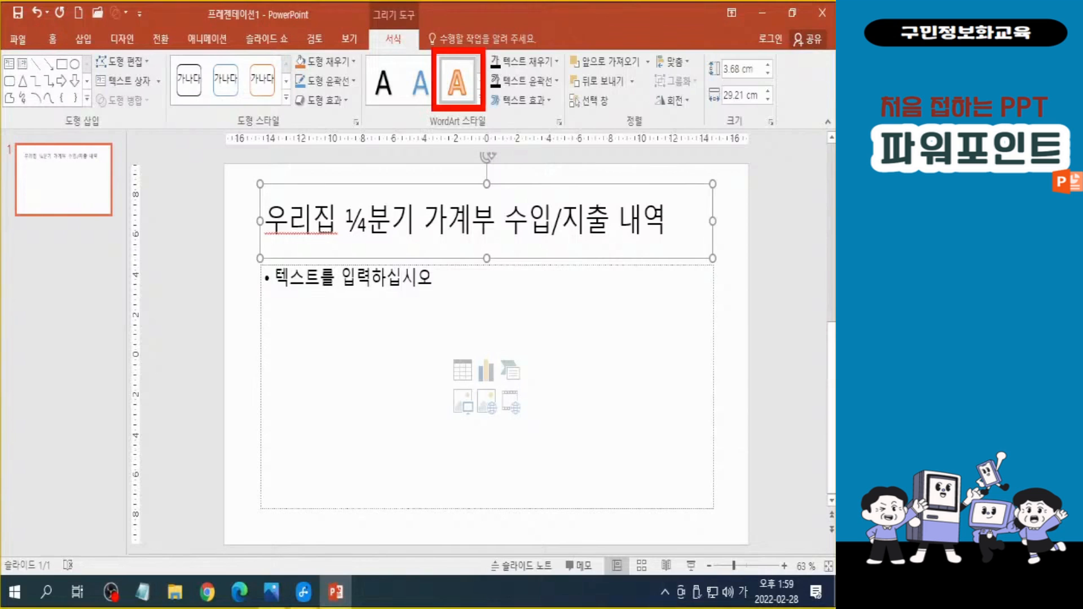
click(457, 83)
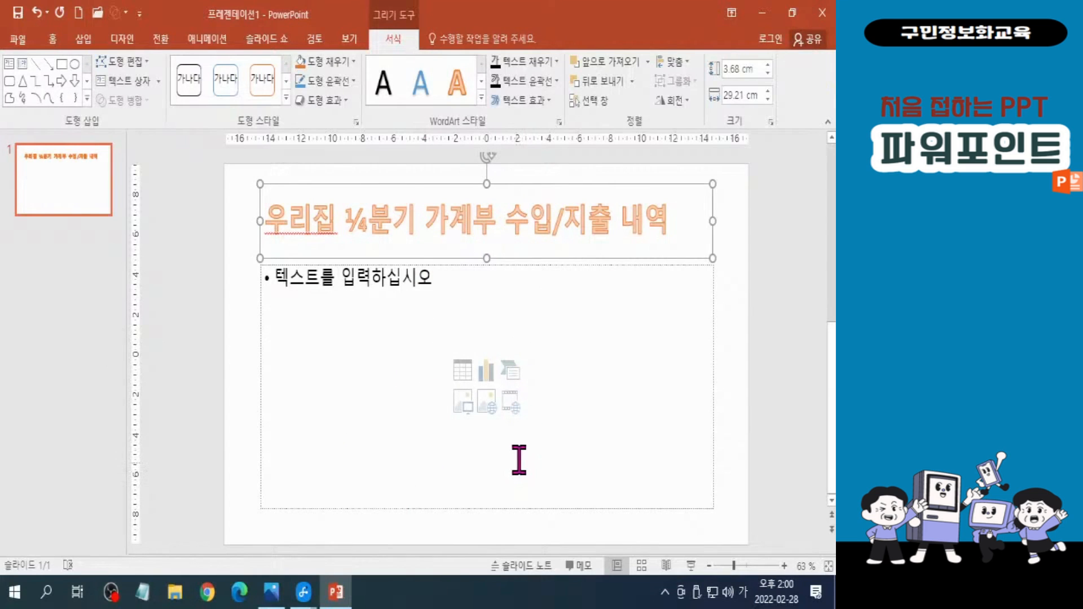
Open the chart insertion dialog and browse the previews of chart types such as line, bar, area, treemap and sunburst
click(83, 39)
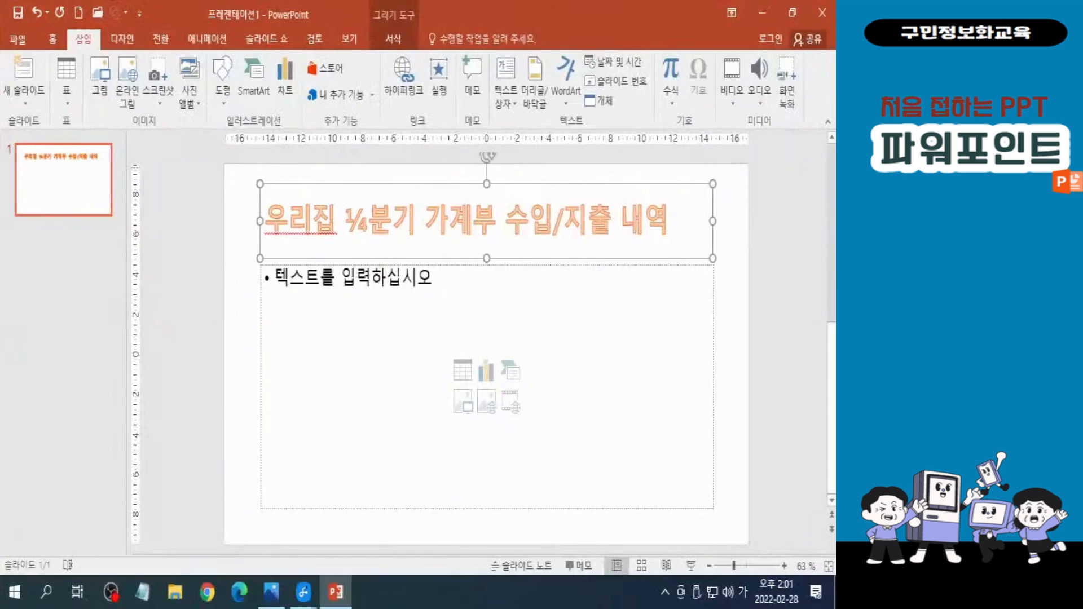
click(571, 163)
click(273, 152)
click(275, 193)
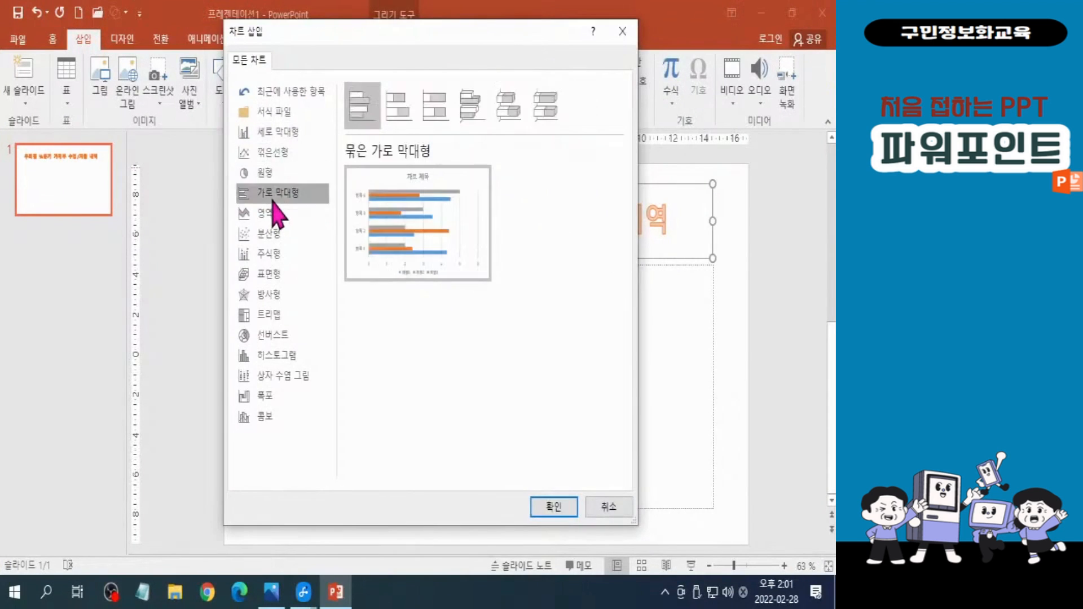
click(272, 212)
click(273, 236)
click(273, 254)
click(275, 315)
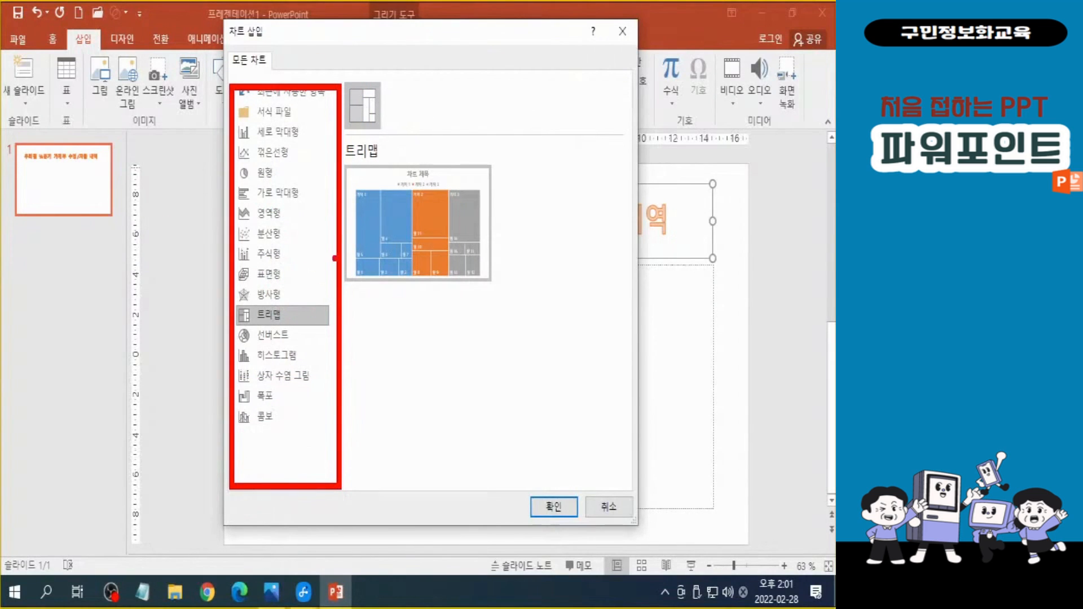
click(273, 335)
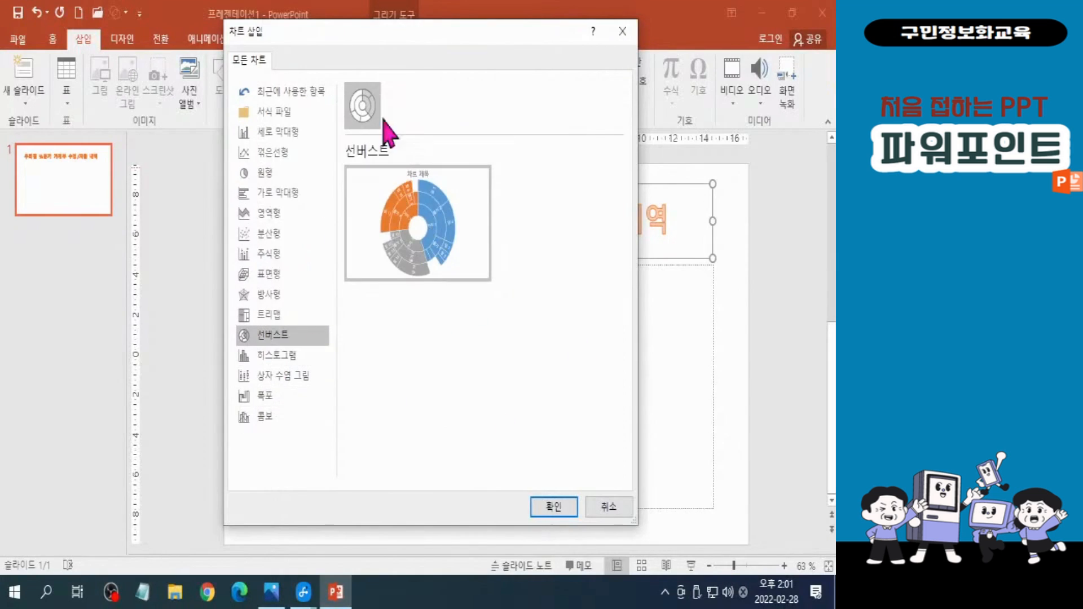
Insert a clustered column chart (묶은 세로 막대형) into the slide
click(273, 133)
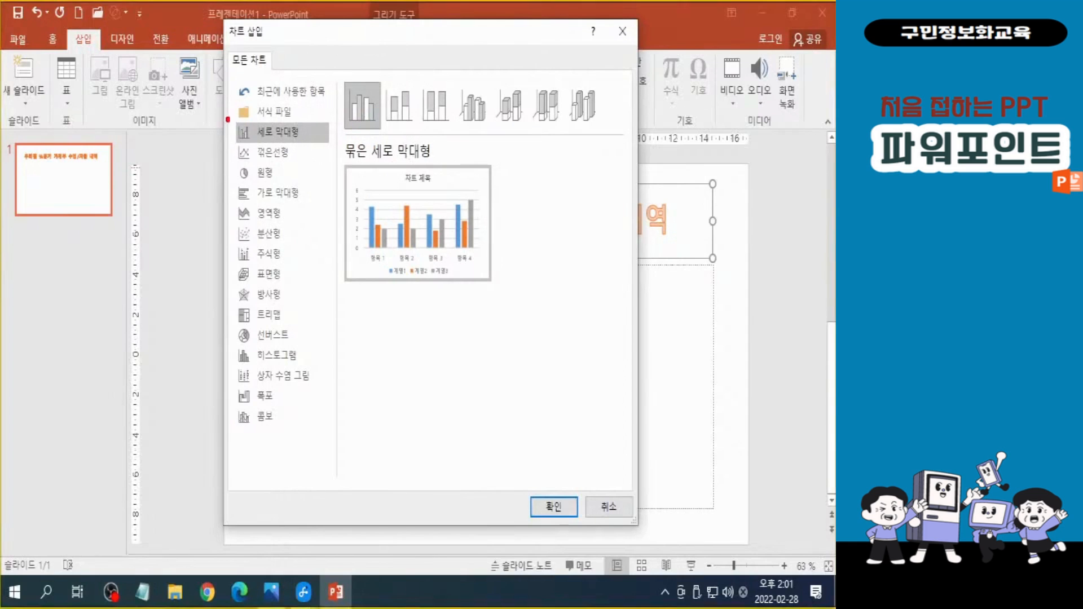
drag(226, 114, 330, 153)
mouse_move(334, 68)
mouse_down()
mouse_move(386, 134)
mouse_move(437, 160)
mouse_move(388, 138)
mouse_up()
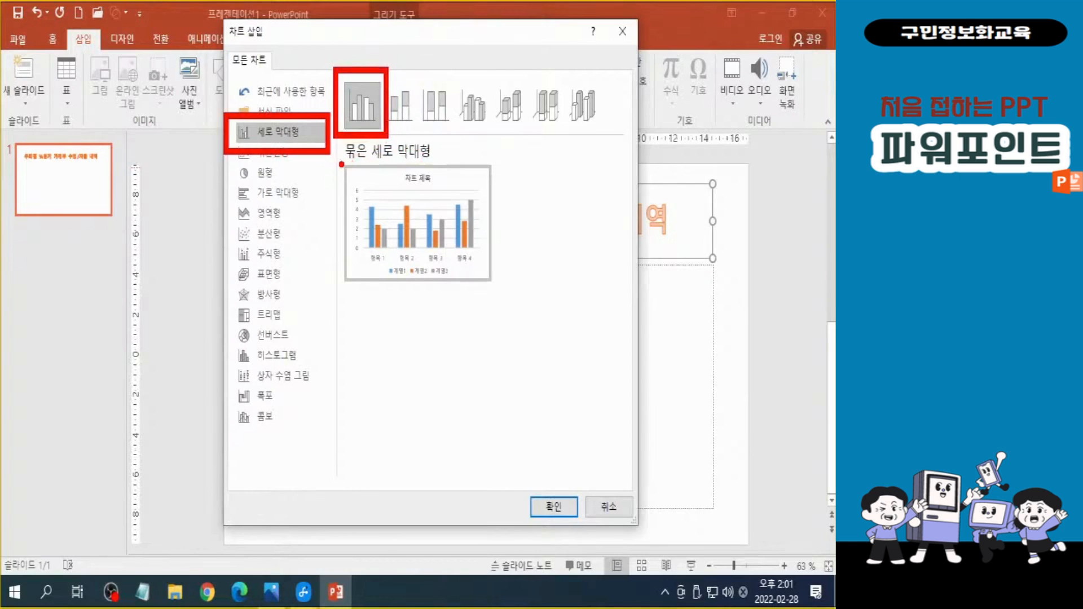
drag(342, 164, 444, 165)
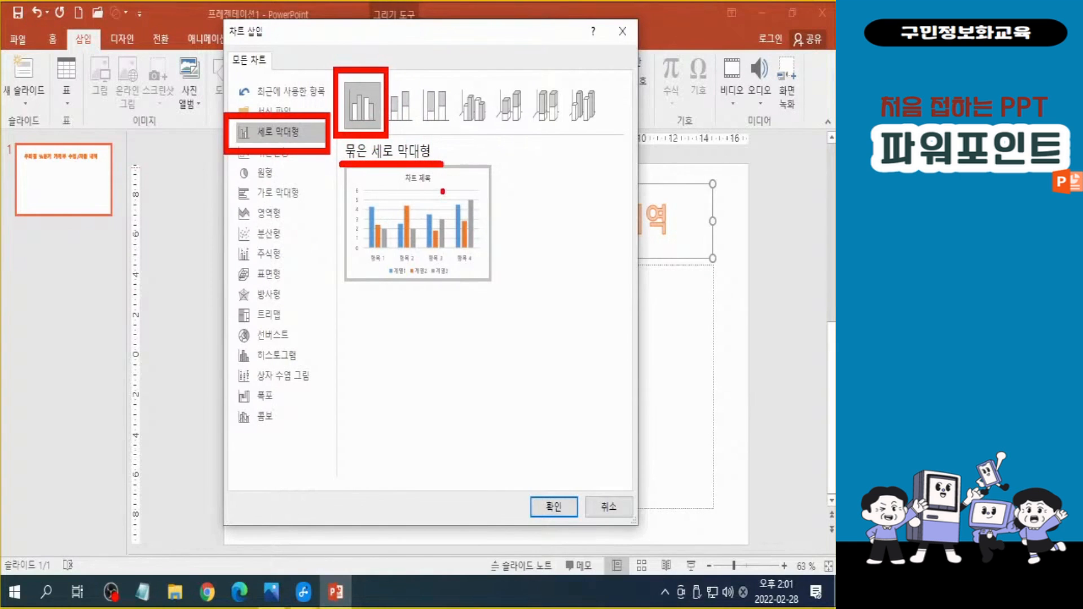
mouse_move(281, 116)
mouse_down()
mouse_move(285, 84)
mouse_move(364, 69)
mouse_up()
drag(374, 55, 364, 68)
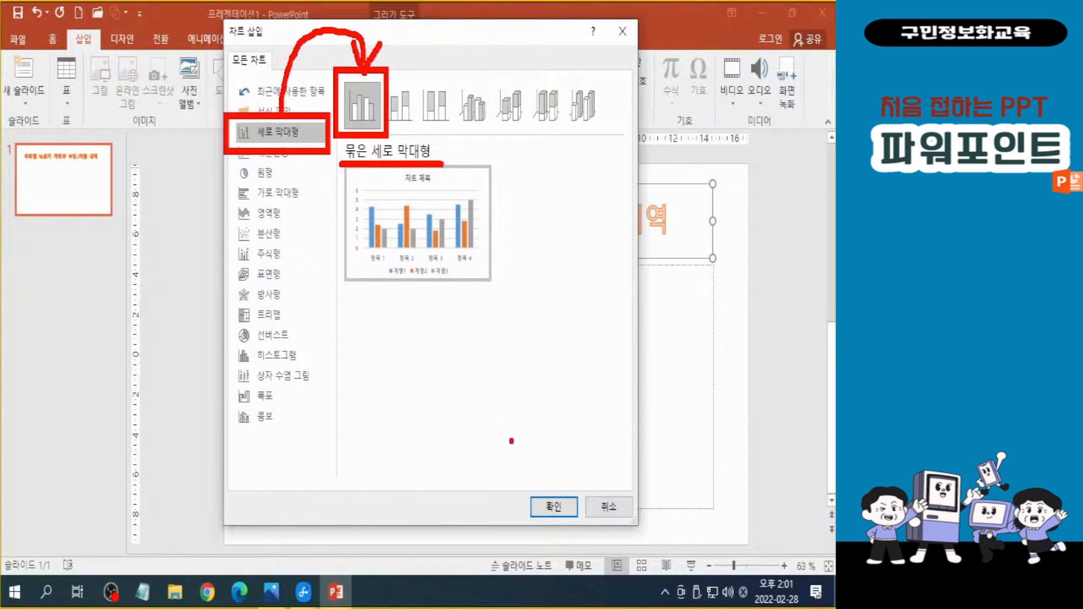
drag(519, 471, 586, 537)
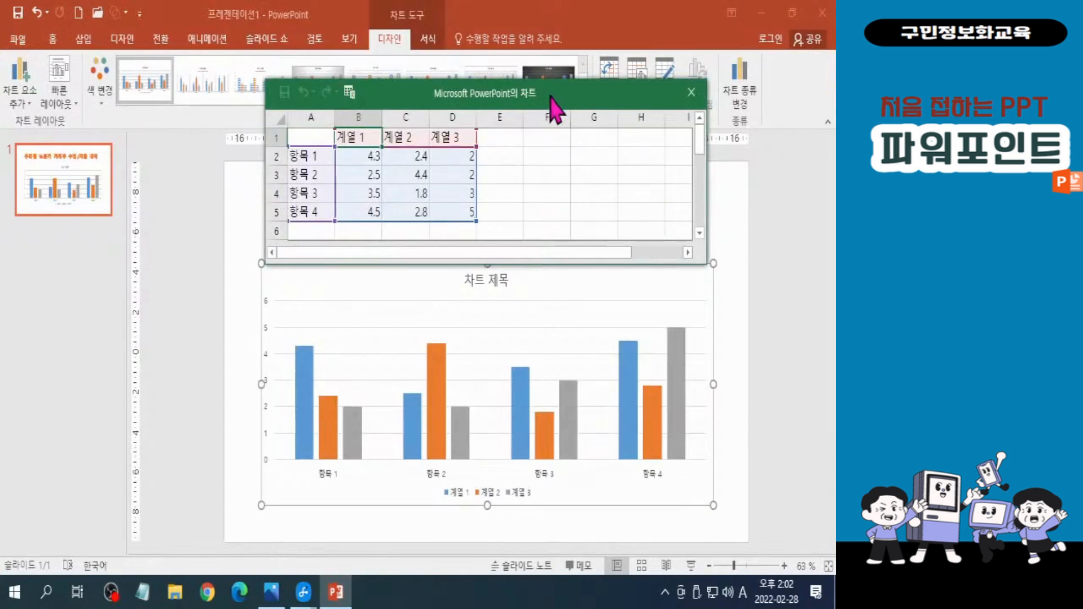
drag(530, 99, 507, 74)
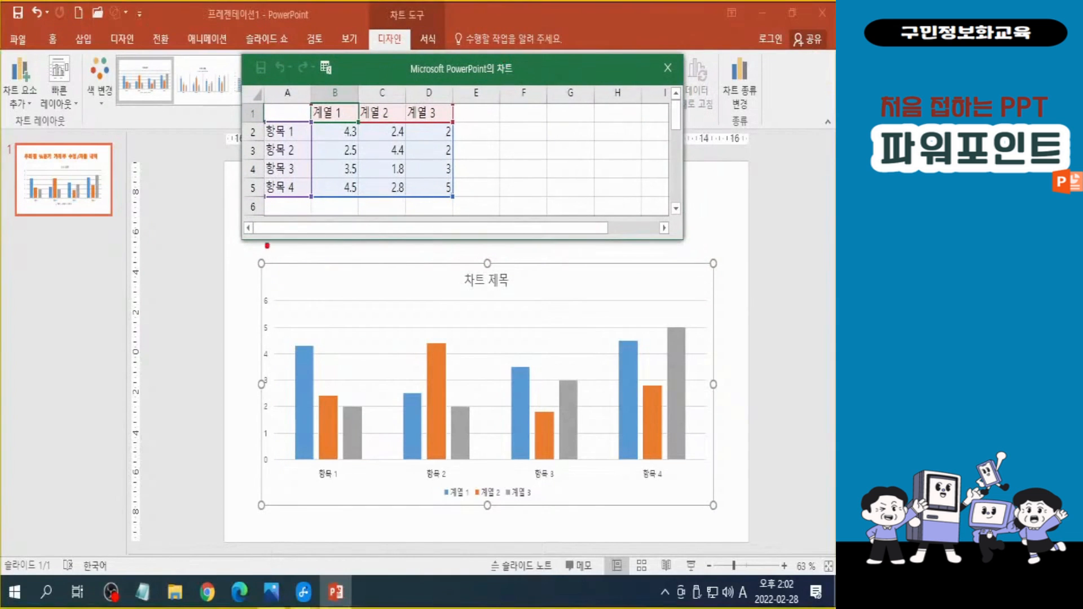
mouse_move(252, 256)
mouse_down()
mouse_move(556, 469)
mouse_move(721, 516)
mouse_up()
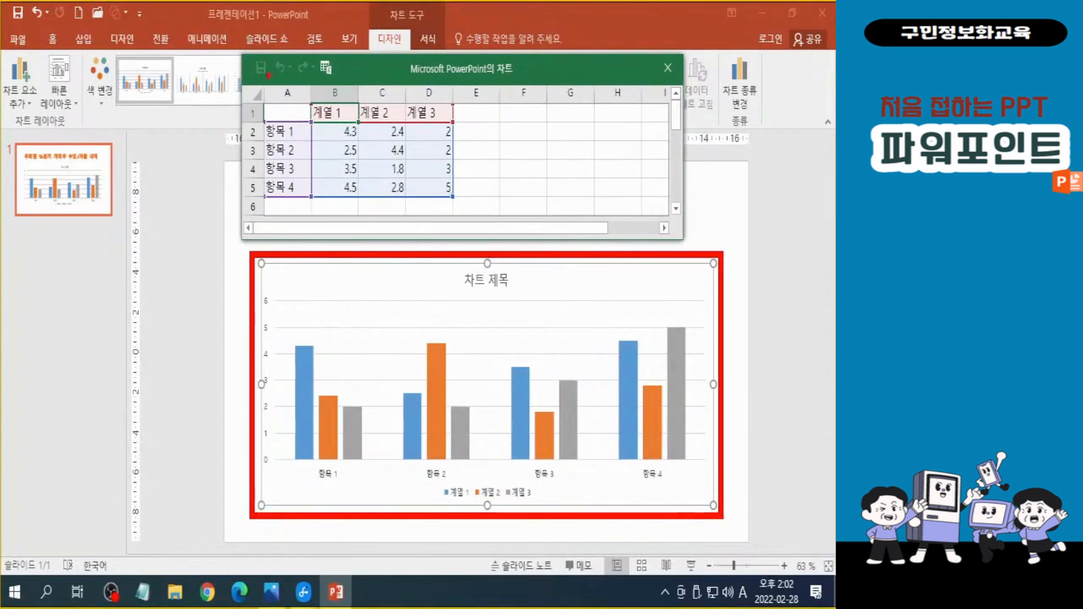
mouse_move(229, 44)
mouse_down()
mouse_move(467, 193)
mouse_move(688, 248)
mouse_up()
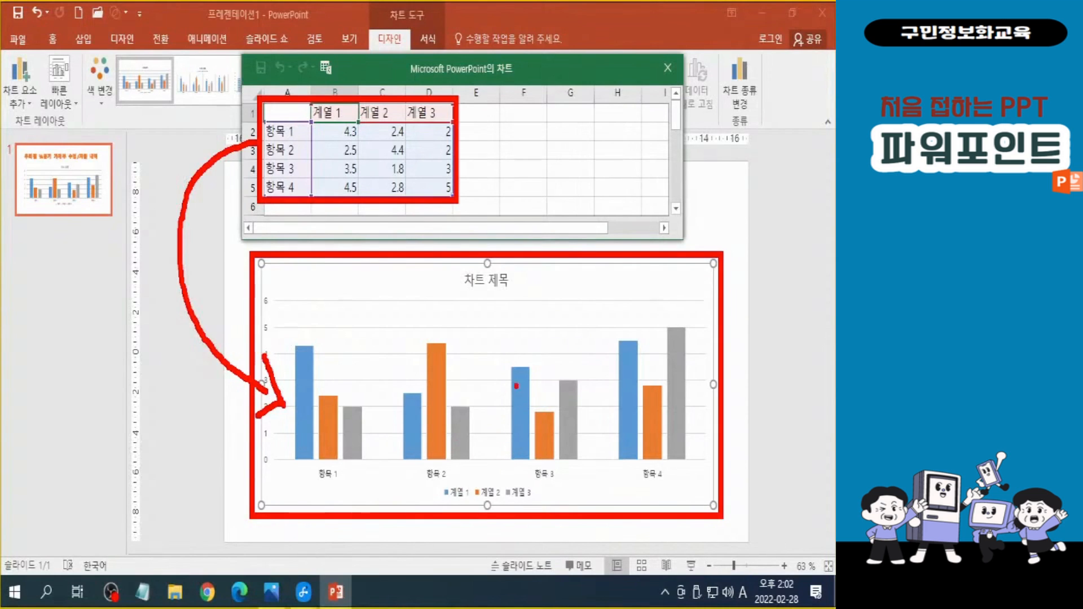
key(Escape)
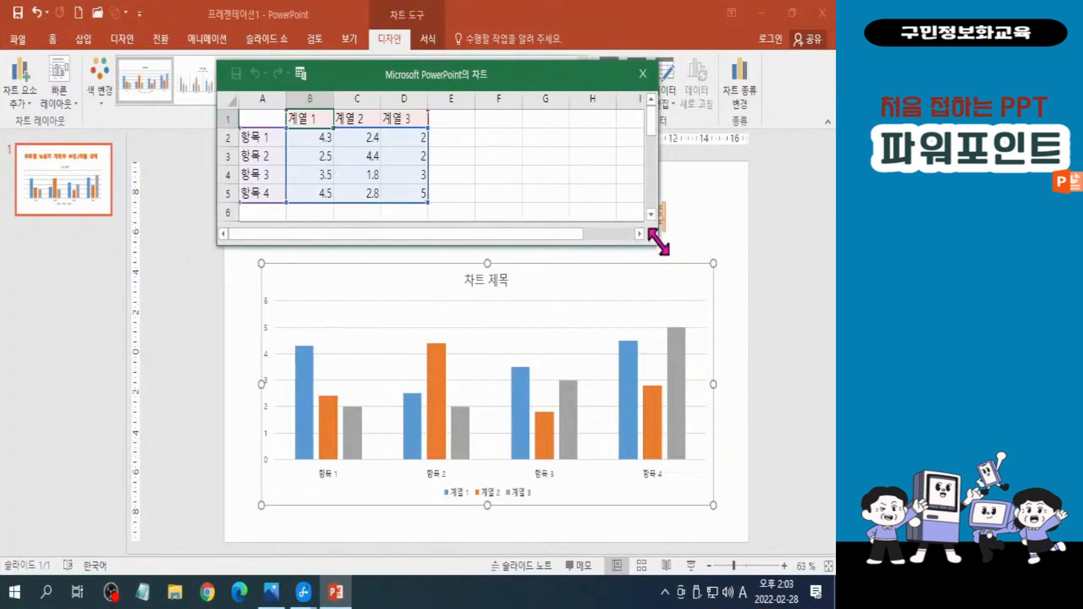
Enlarge and reposition the chart data sheet window over the slide and magnify its cells for data entry
drag(659, 242, 835, 495)
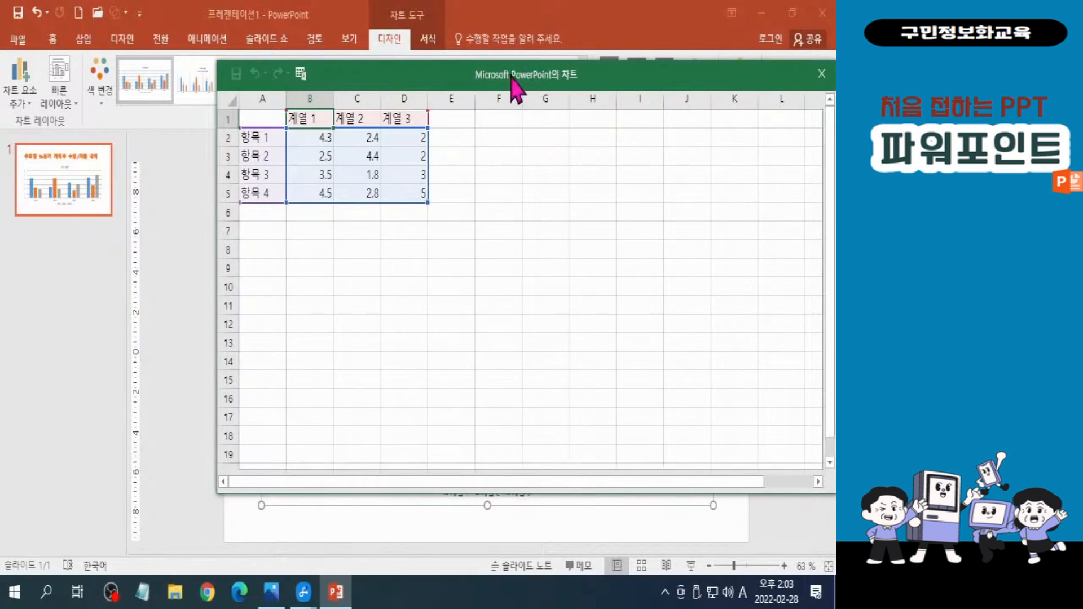
drag(516, 87, 379, 42)
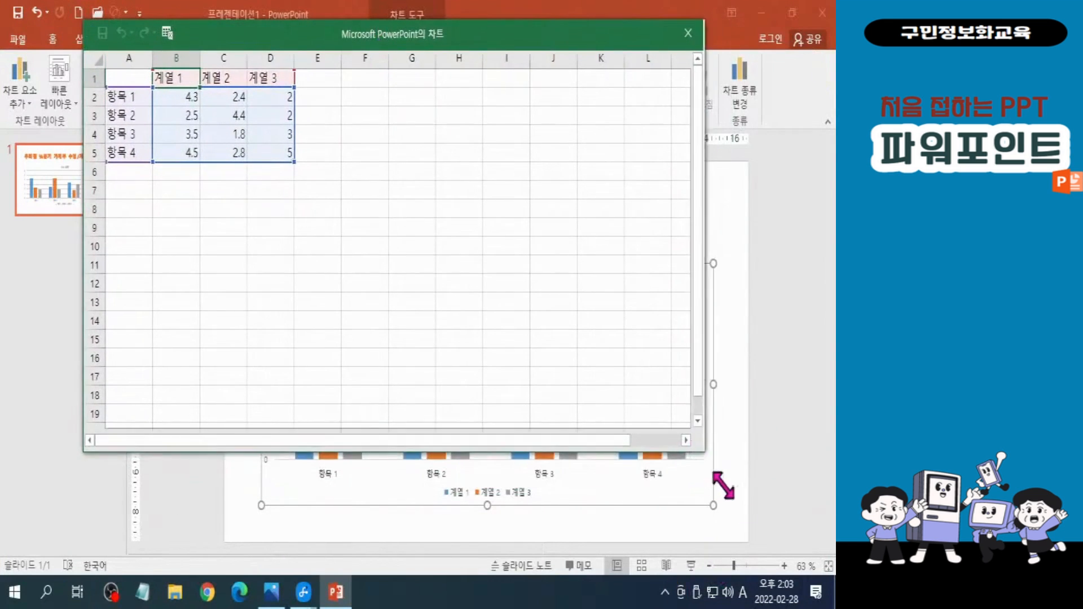
drag(724, 485, 817, 532)
scroll(411, 393, up, 2)
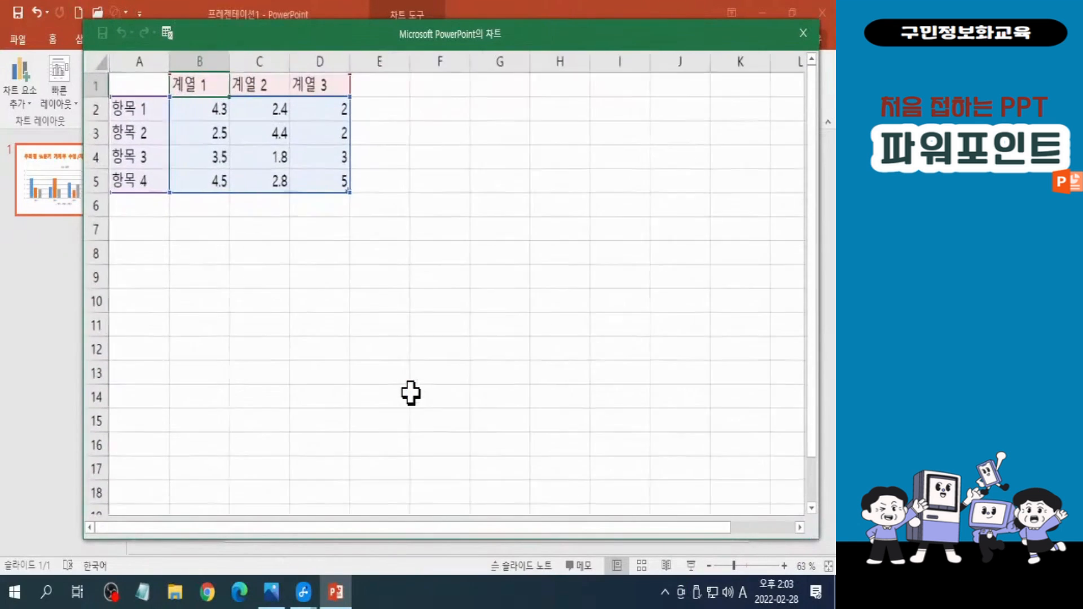
scroll(411, 394, up, 5)
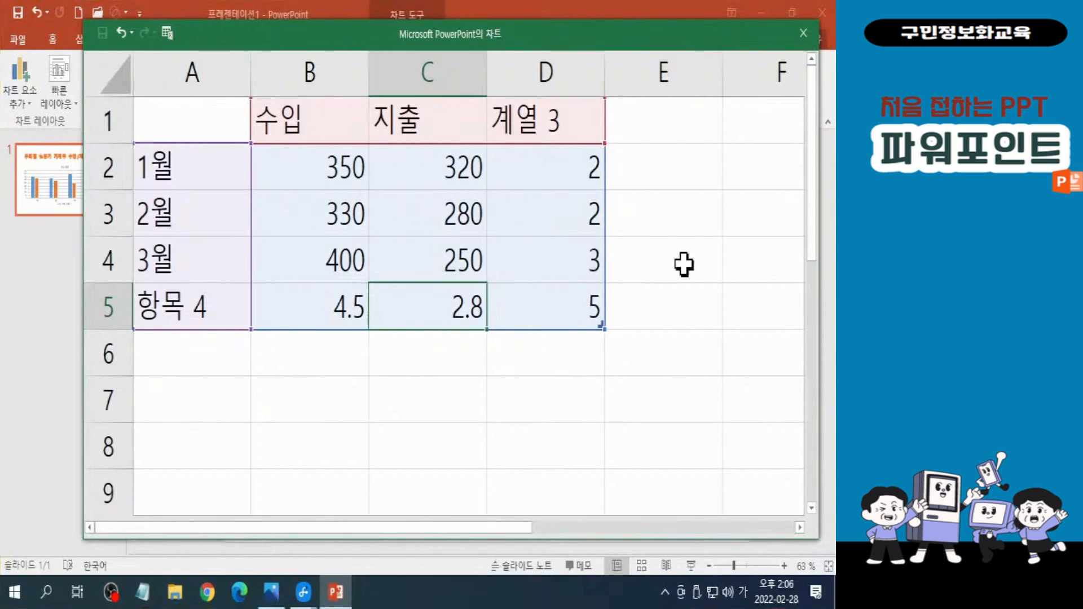
Move the data sheet out of the way to examine the income and expense columns in the chart, and bring it back enlarged
drag(821, 536, 508, 290)
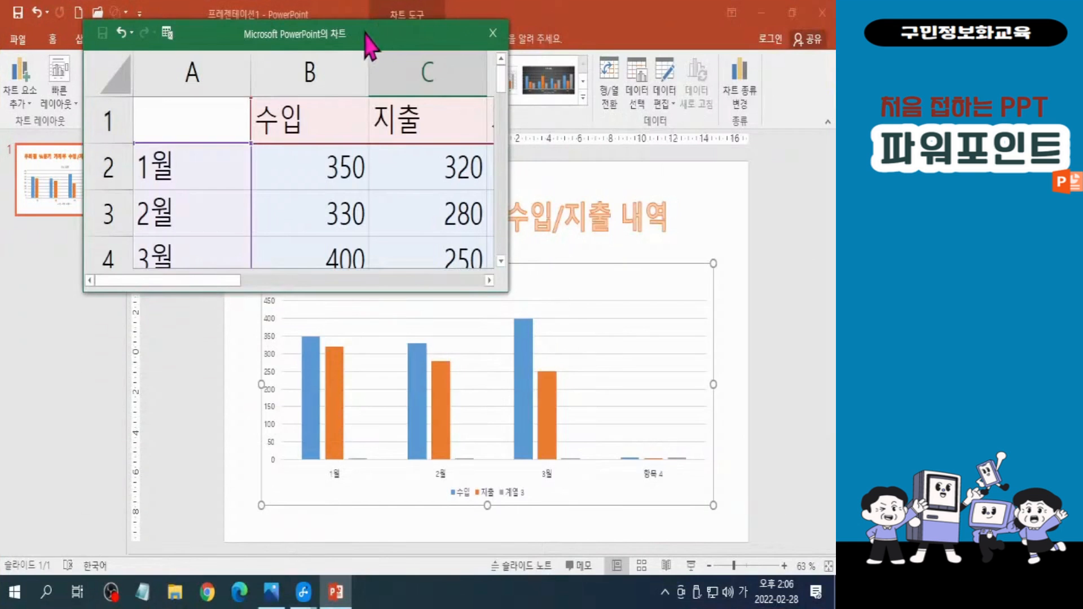
drag(378, 31, 361, 540)
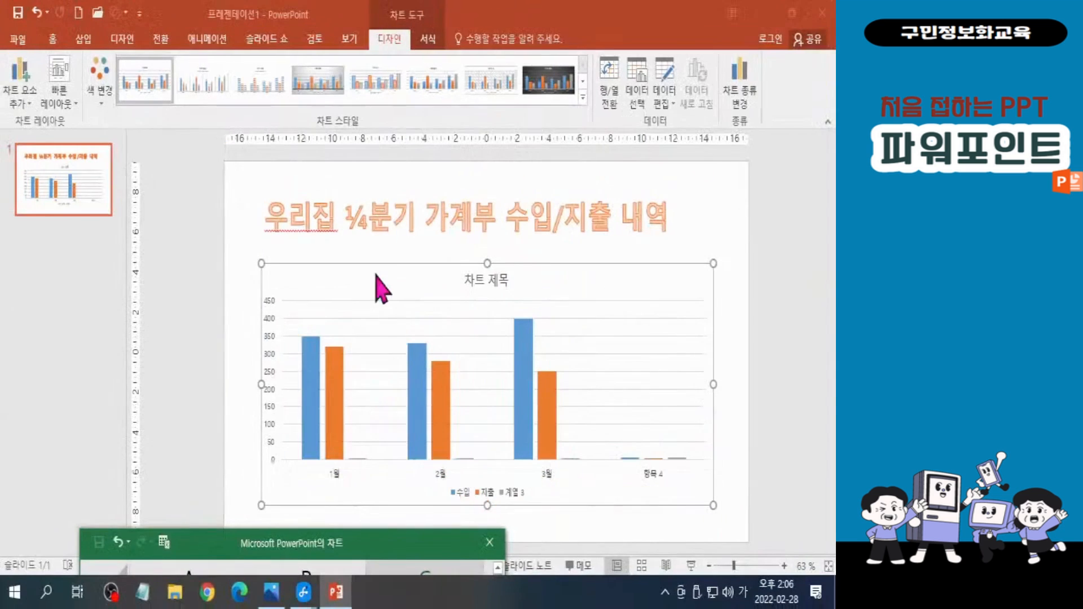
drag(387, 561, 413, 147)
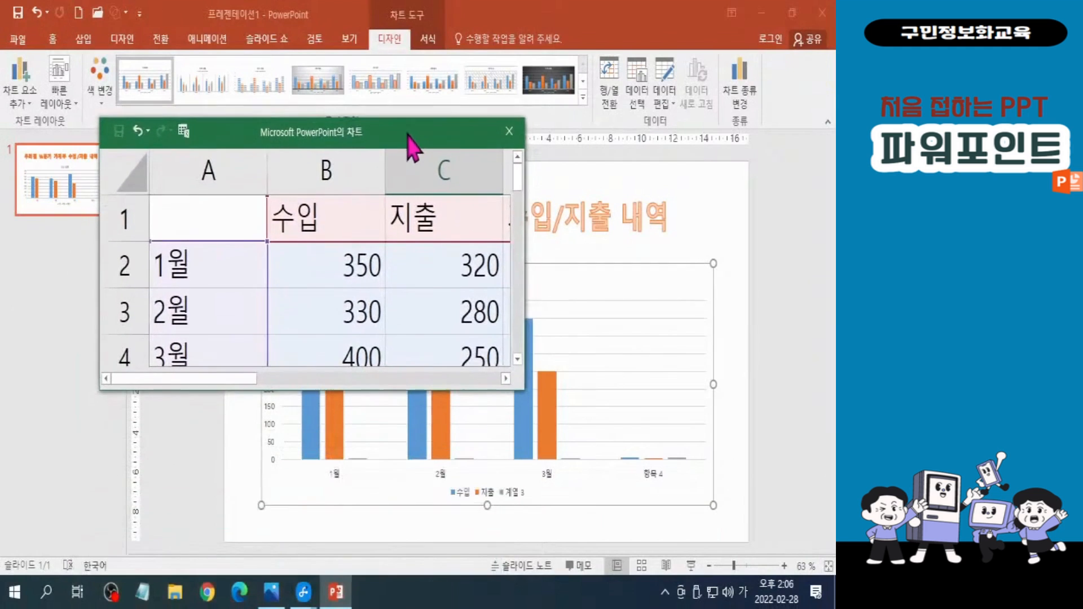
drag(526, 389, 764, 573)
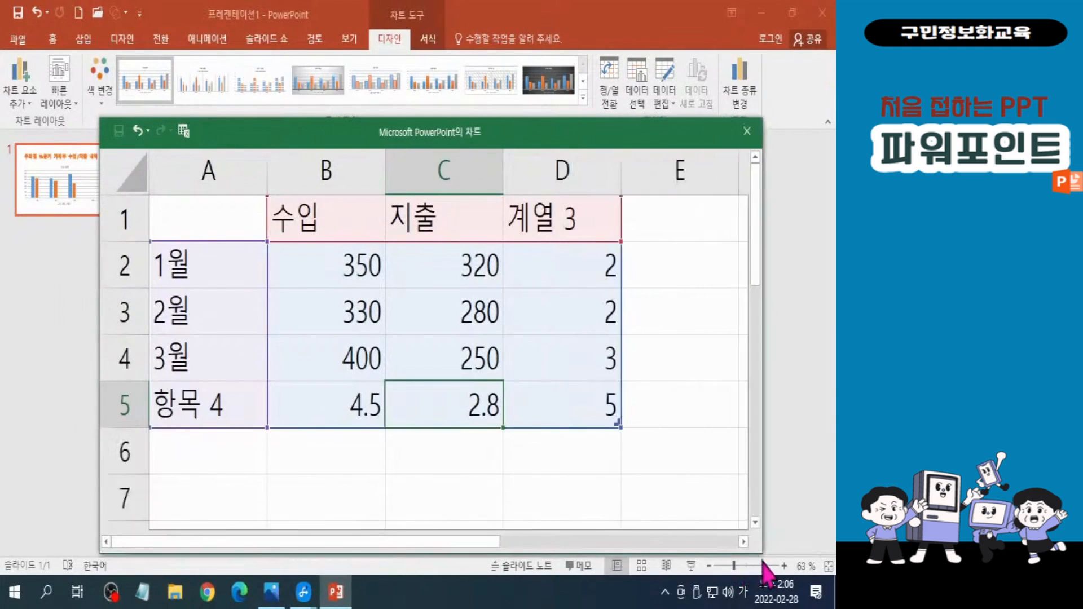
drag(523, 141, 470, 73)
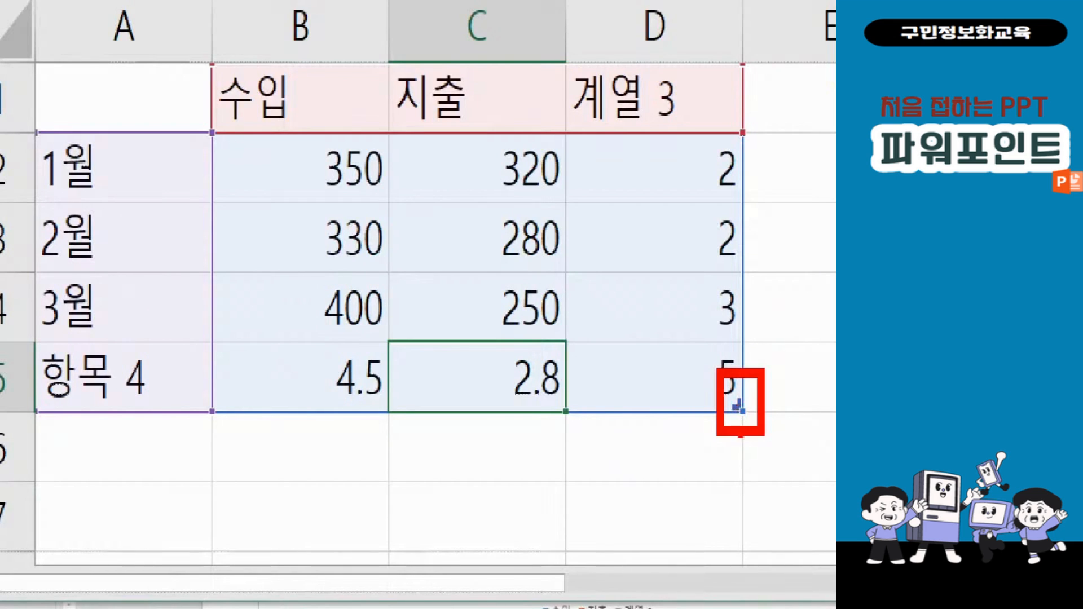
mouse_move(739, 409)
mouse_down()
mouse_move(581, 373)
mouse_move(567, 341)
mouse_move(576, 378)
mouse_up()
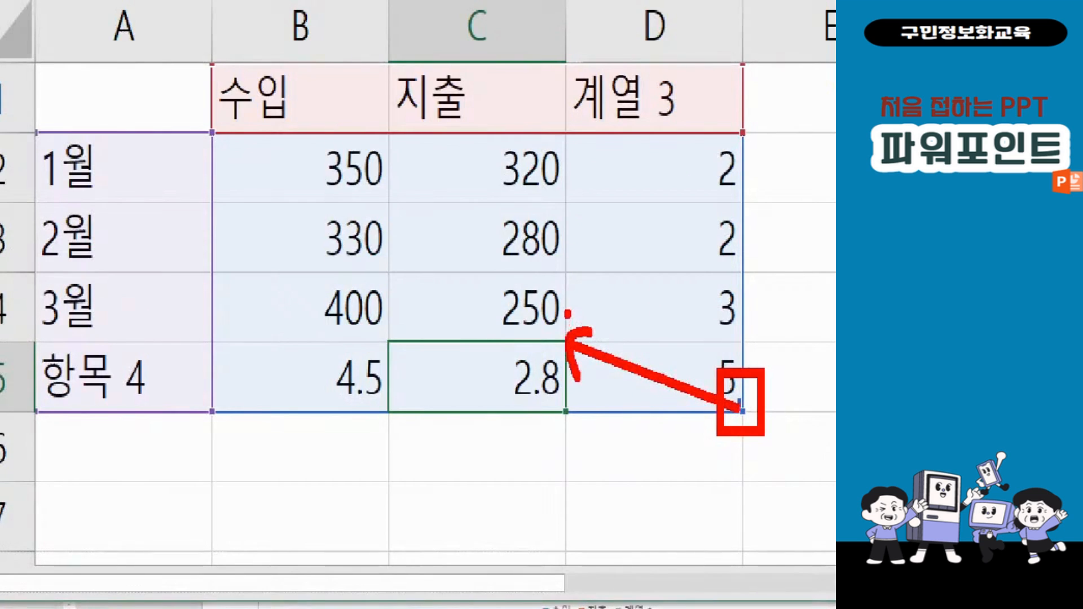
drag(567, 314, 545, 341)
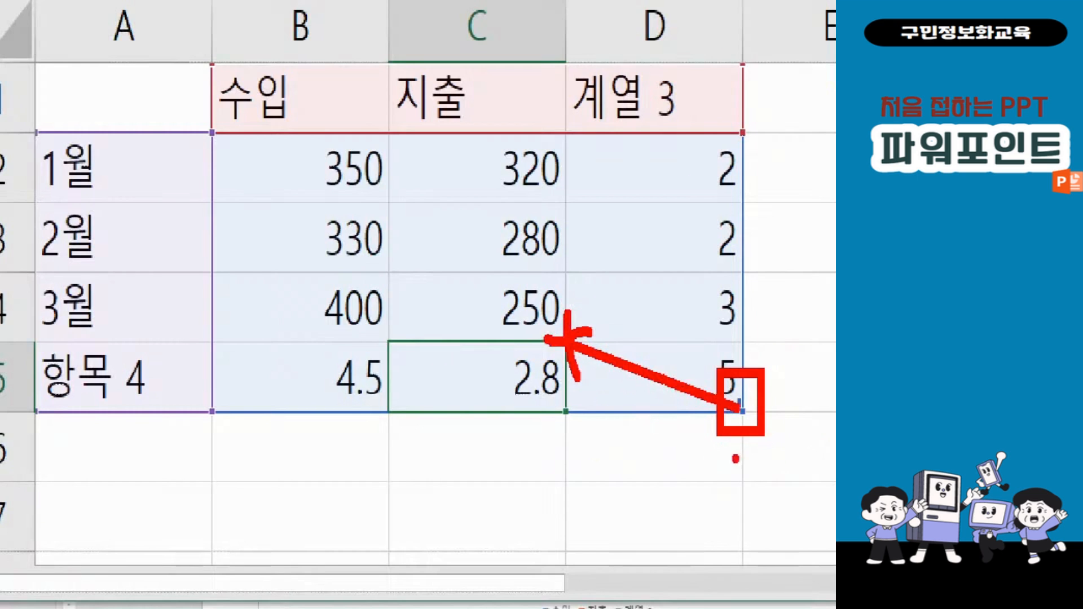
key(Escape)
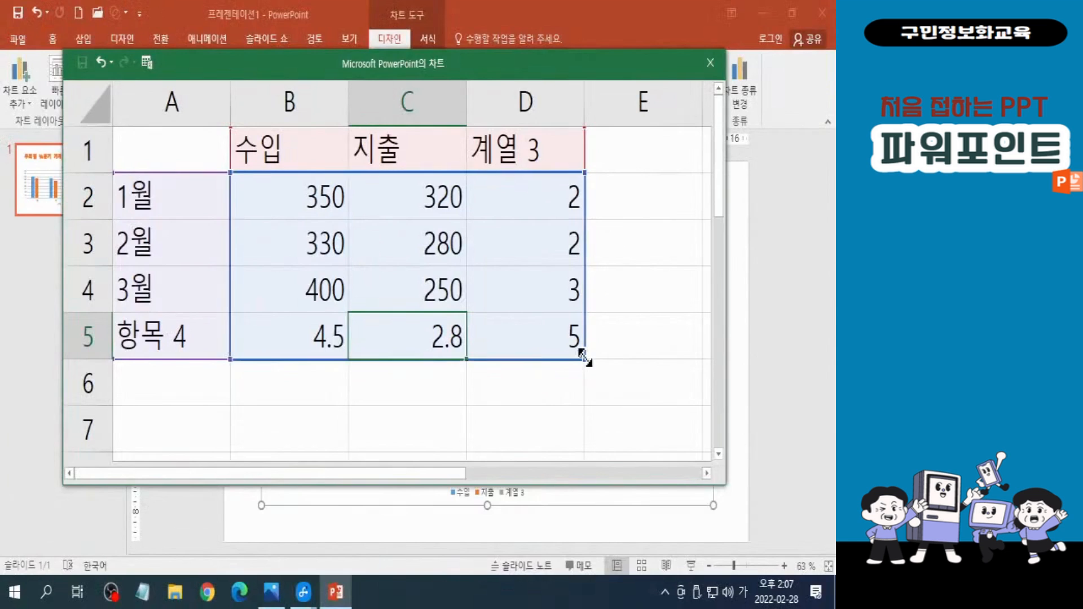
Shrink the chart data range to A1:C4, excluding 계열 3 and 항목 4, and close the data sheet
drag(583, 356, 431, 286)
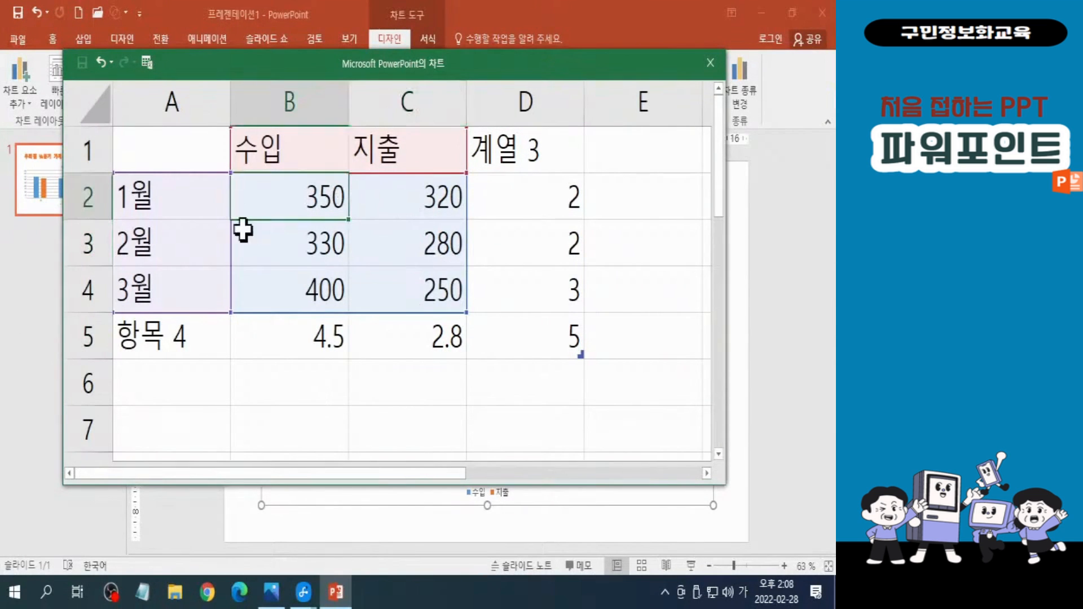
drag(415, 65, 384, 95)
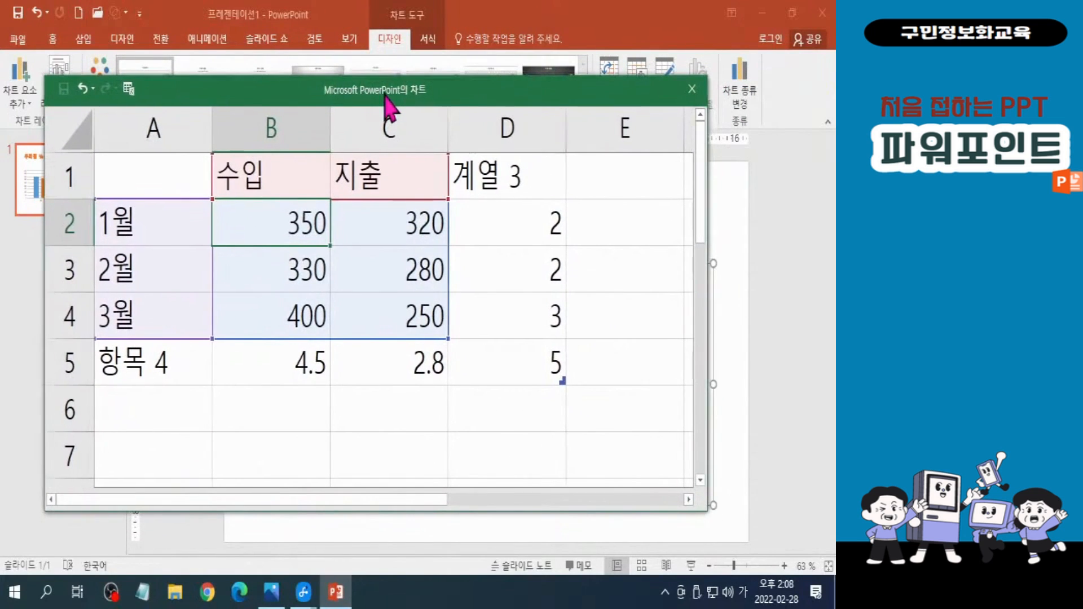
click(693, 91)
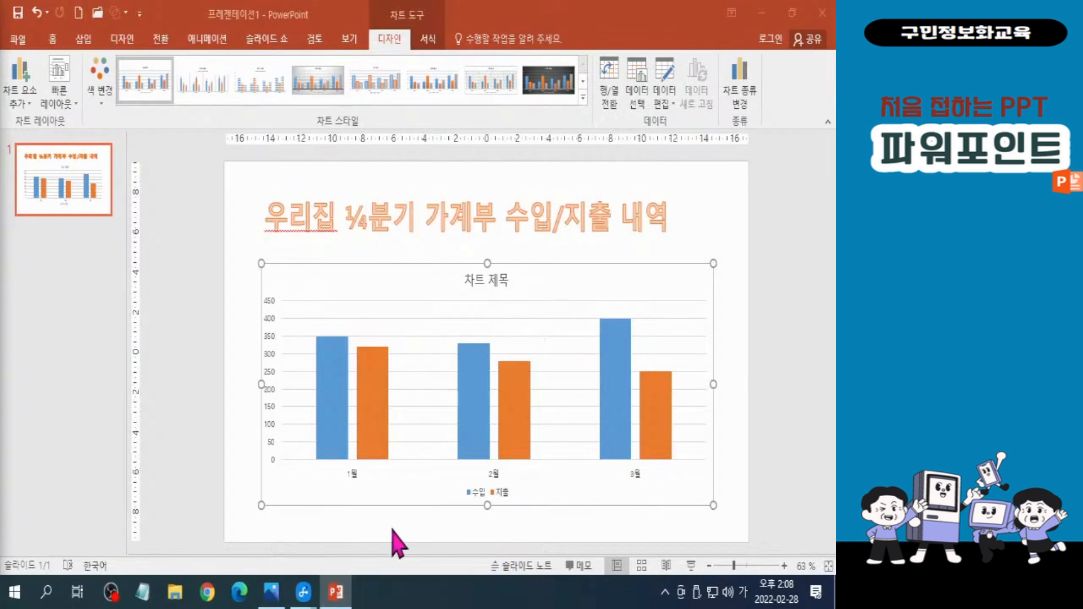